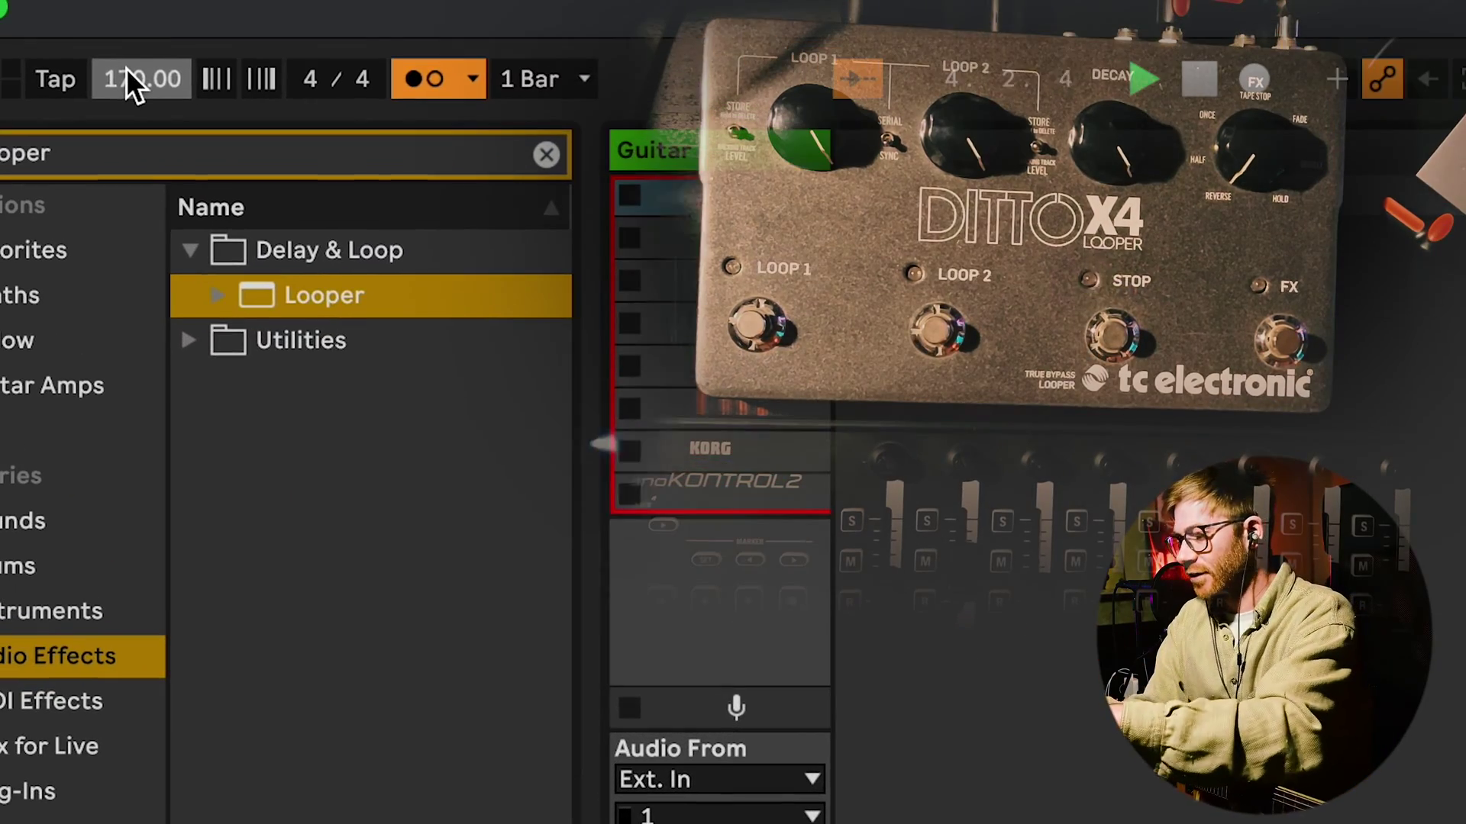
Set the tempo to 90 BPM and stop the transport to reset the position to 1.1.1
{"action": "left_click", "coordinate": [126, 67]}
{"action": "type", "text": "90"}
{"action": "key", "text": "Return"}
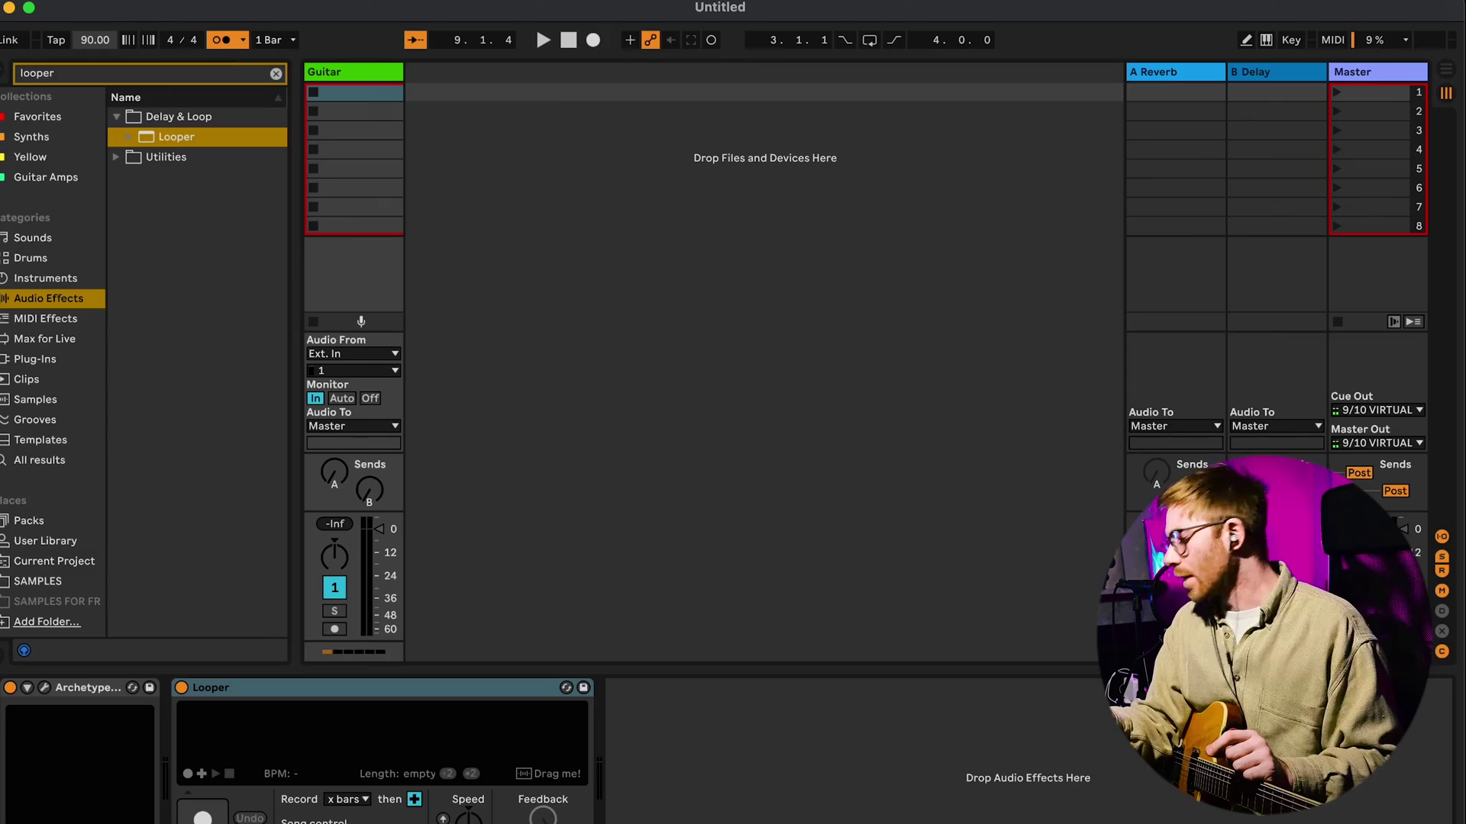
{"action": "left_click", "coordinate": [569, 41]}
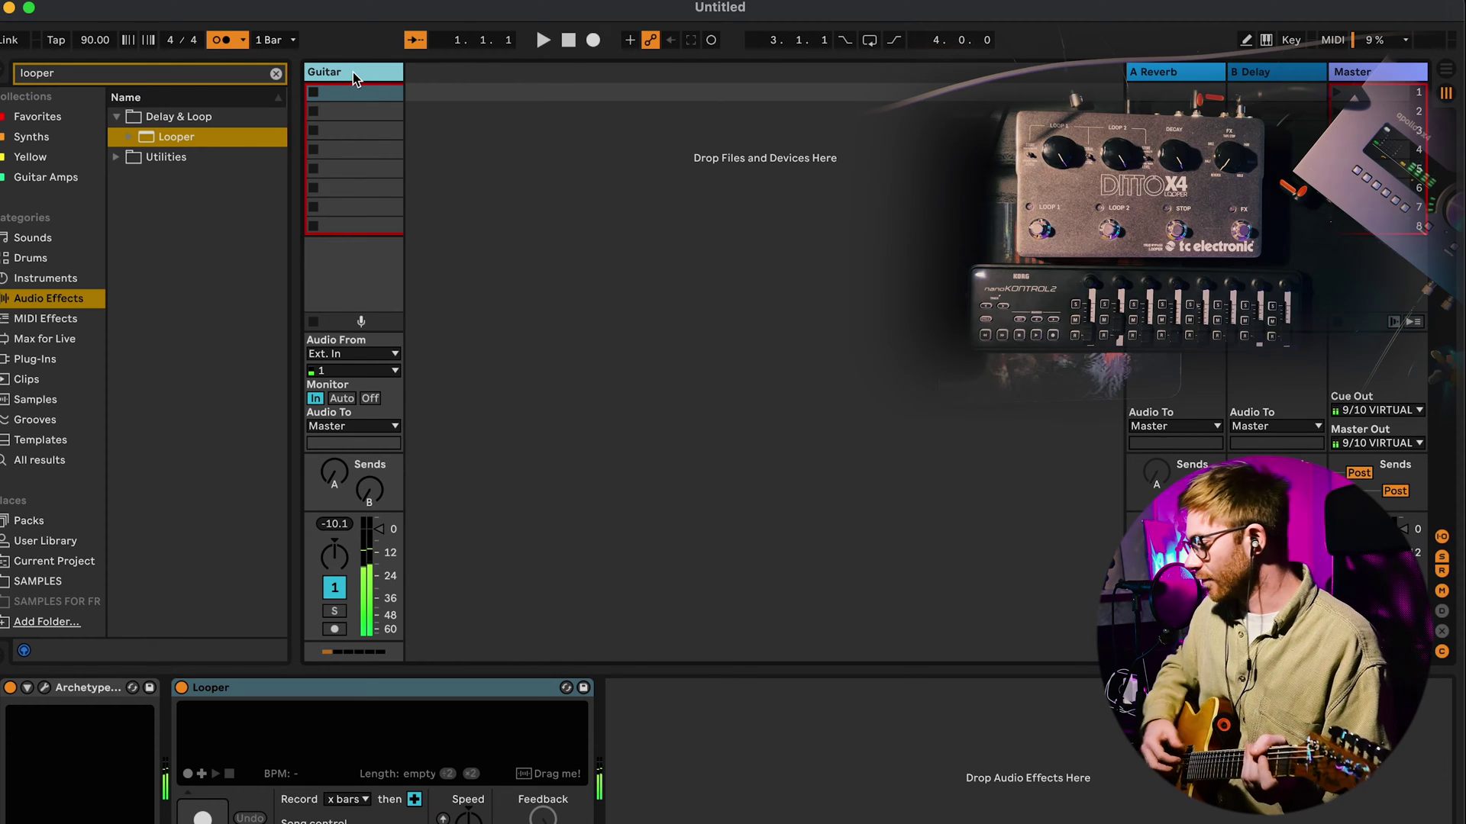
Play guitar while raising the tempo, stop playback, then bring up the Finder window
{"action": "key", "text": "space"}
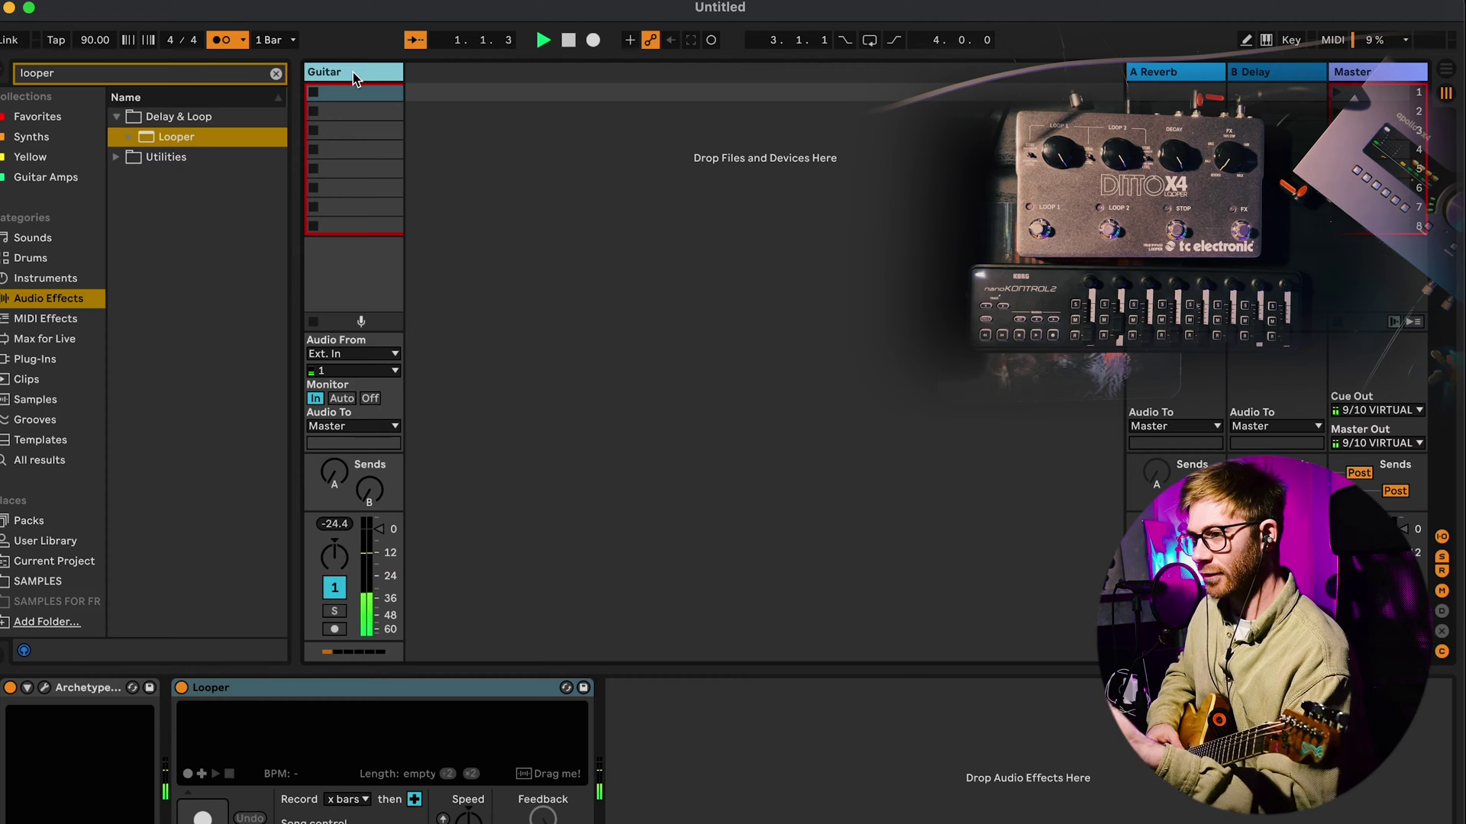
{"action": "left_click_drag", "start_coordinate": [90, 40], "coordinate": [90, 36]}
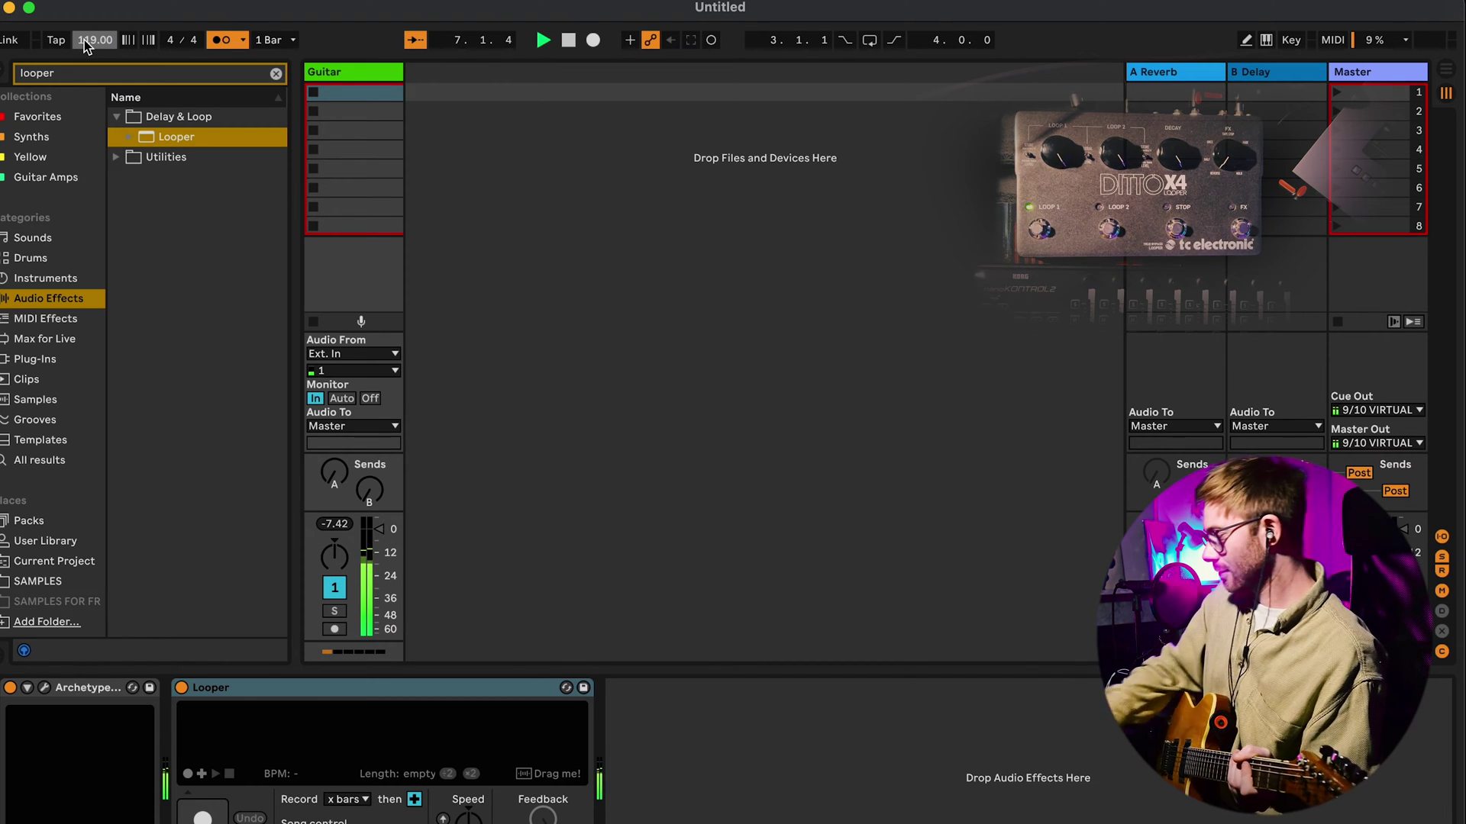
{"action": "key", "text": "space"}
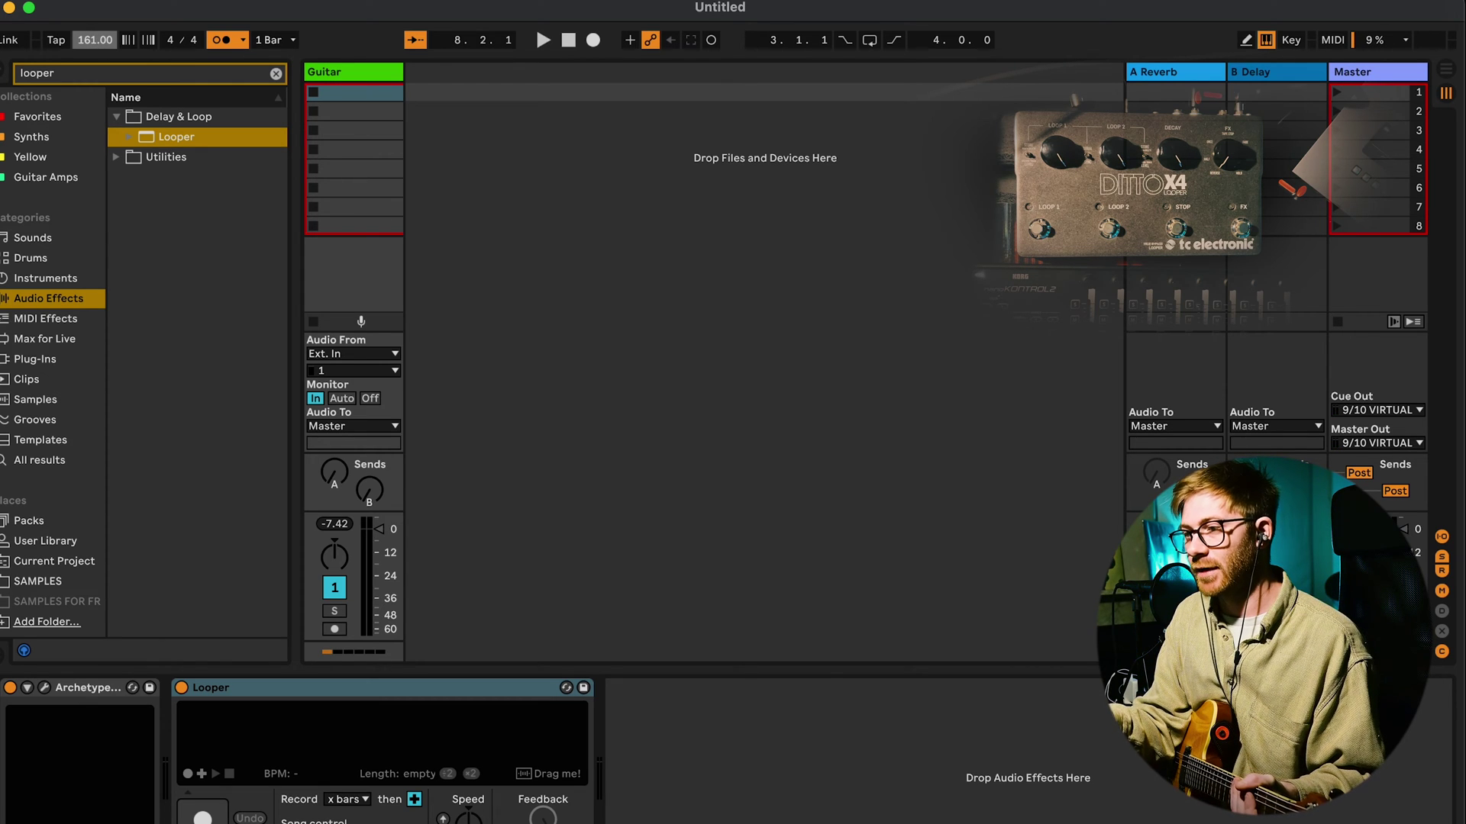
{"action": "left_click", "coordinate": [54, 355]}
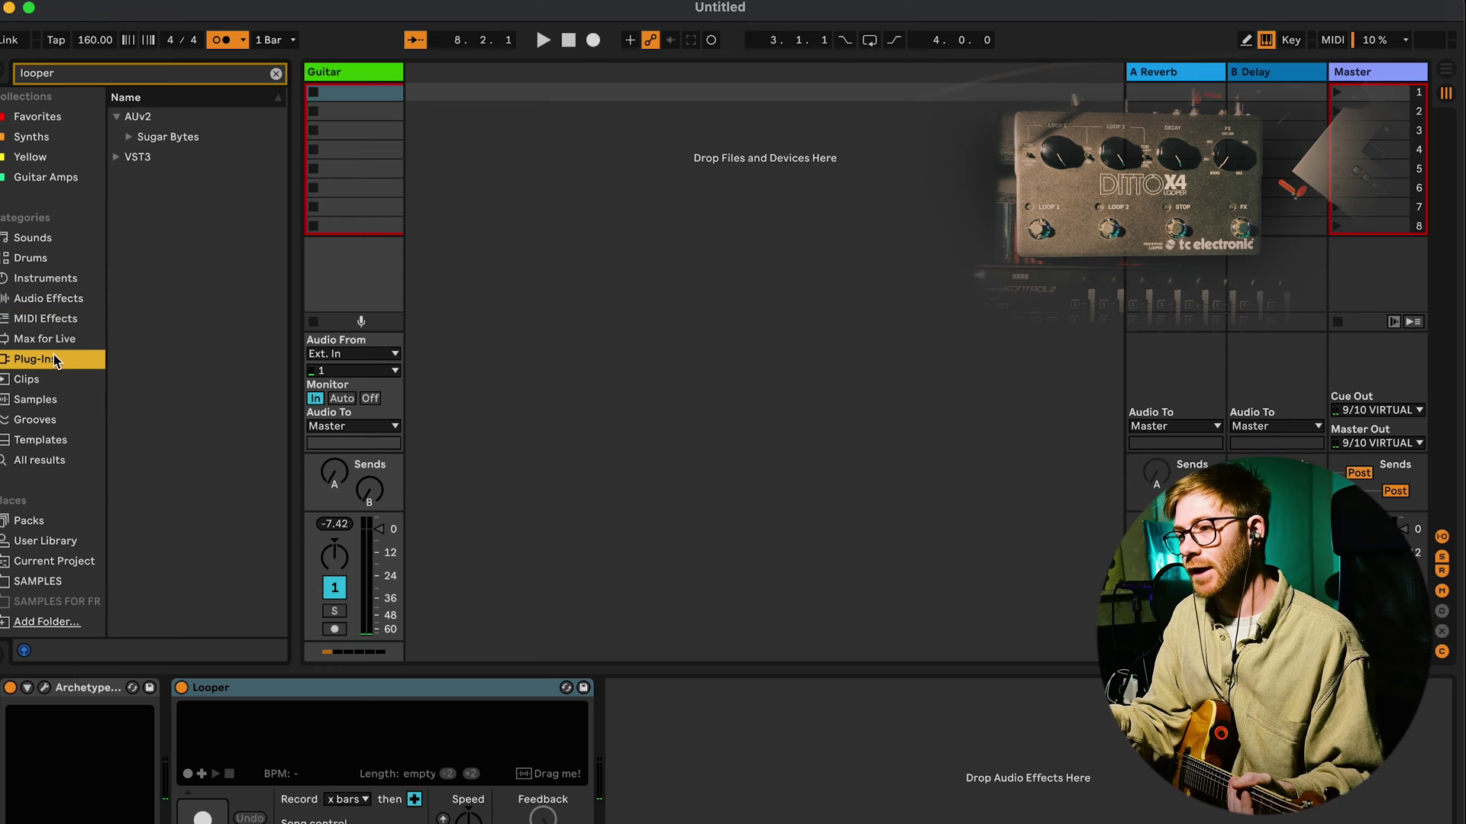
{"action": "key", "text": "super+Tab"}
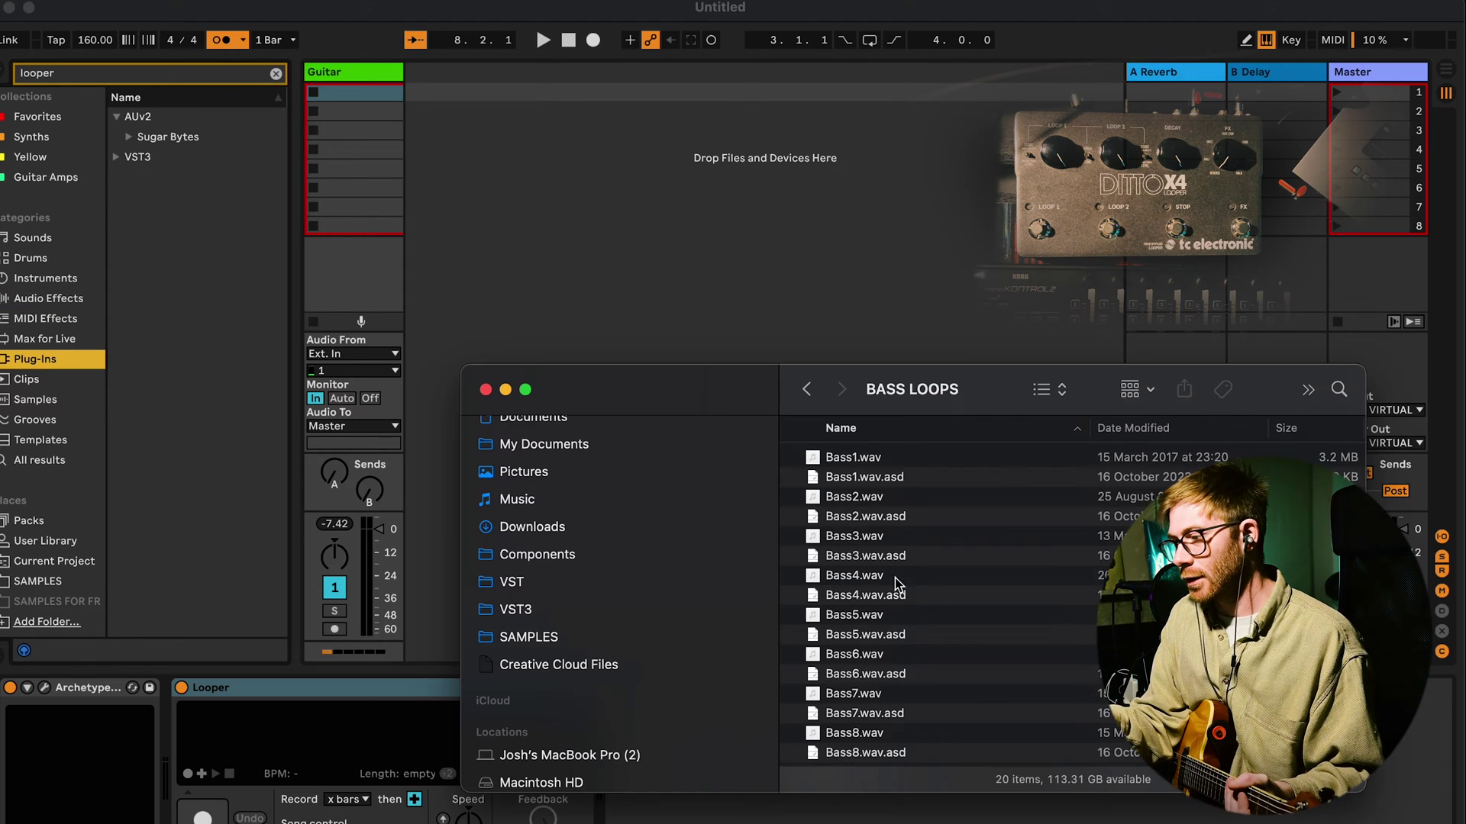
Go back to the parent loops folder and drop the drum loop into Live as a new track
{"action": "left_click", "coordinate": [809, 390]}
{"action": "left_click_drag", "start_coordinate": [859, 478], "coordinate": [428, 93]}
{"action": "left_click", "coordinate": [413, 93]}
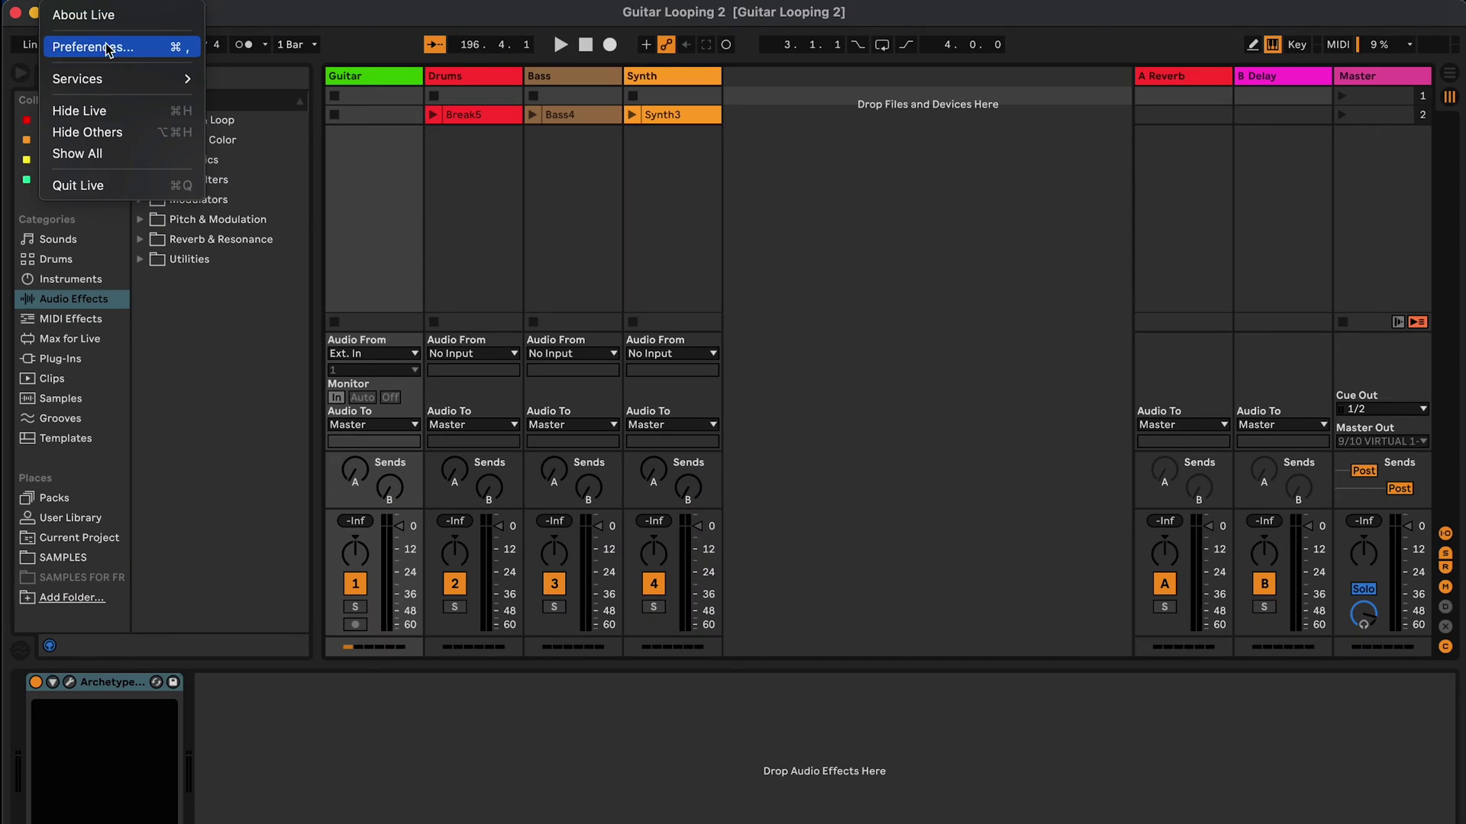
In Live's preferences, set driver error compensation to 0.00 ms
{"action": "left_click", "coordinate": [108, 49]}
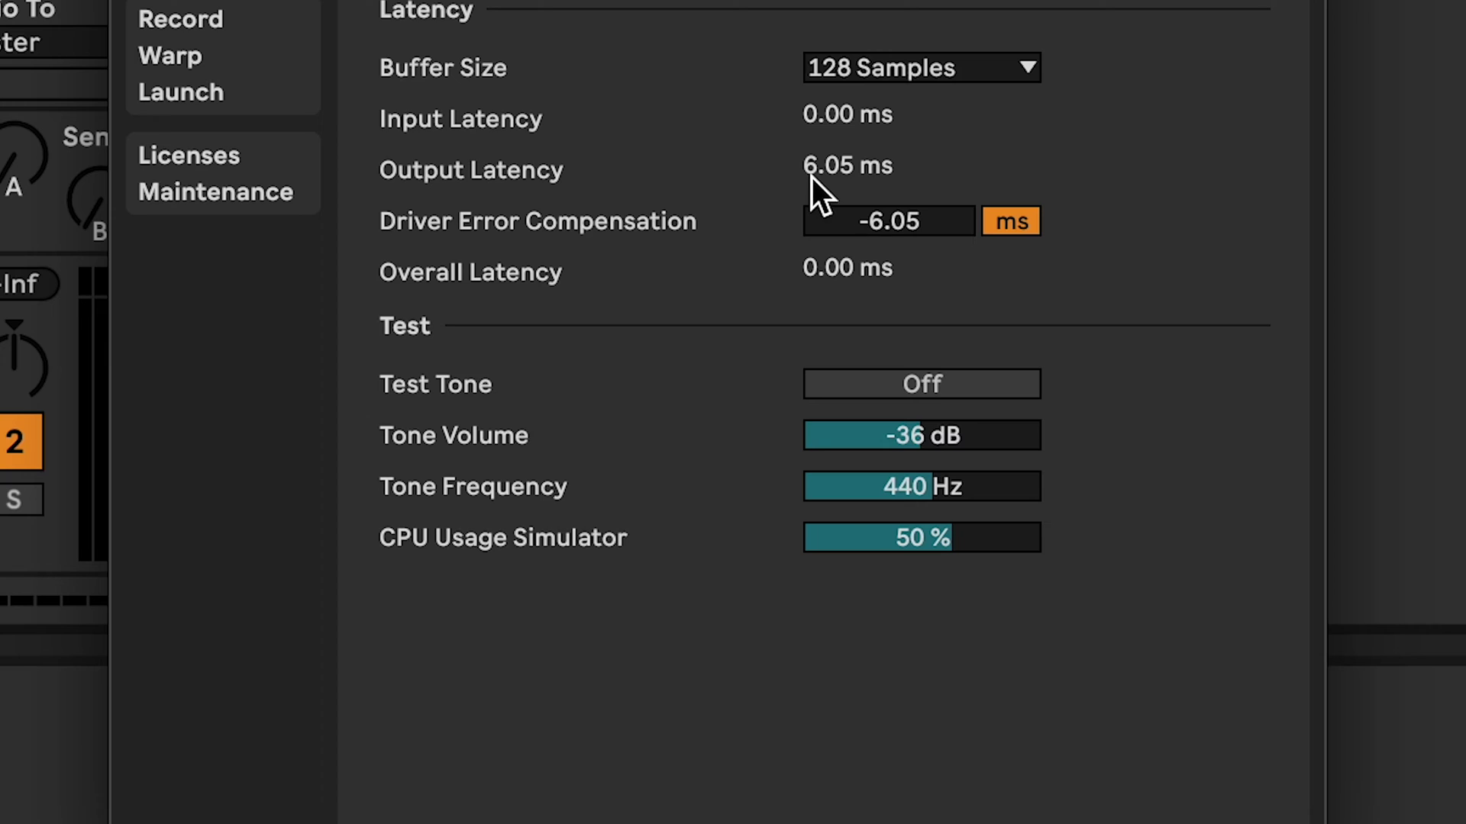
{"action": "left_click", "coordinate": [901, 218]}
{"action": "key", "text": "Delete"}
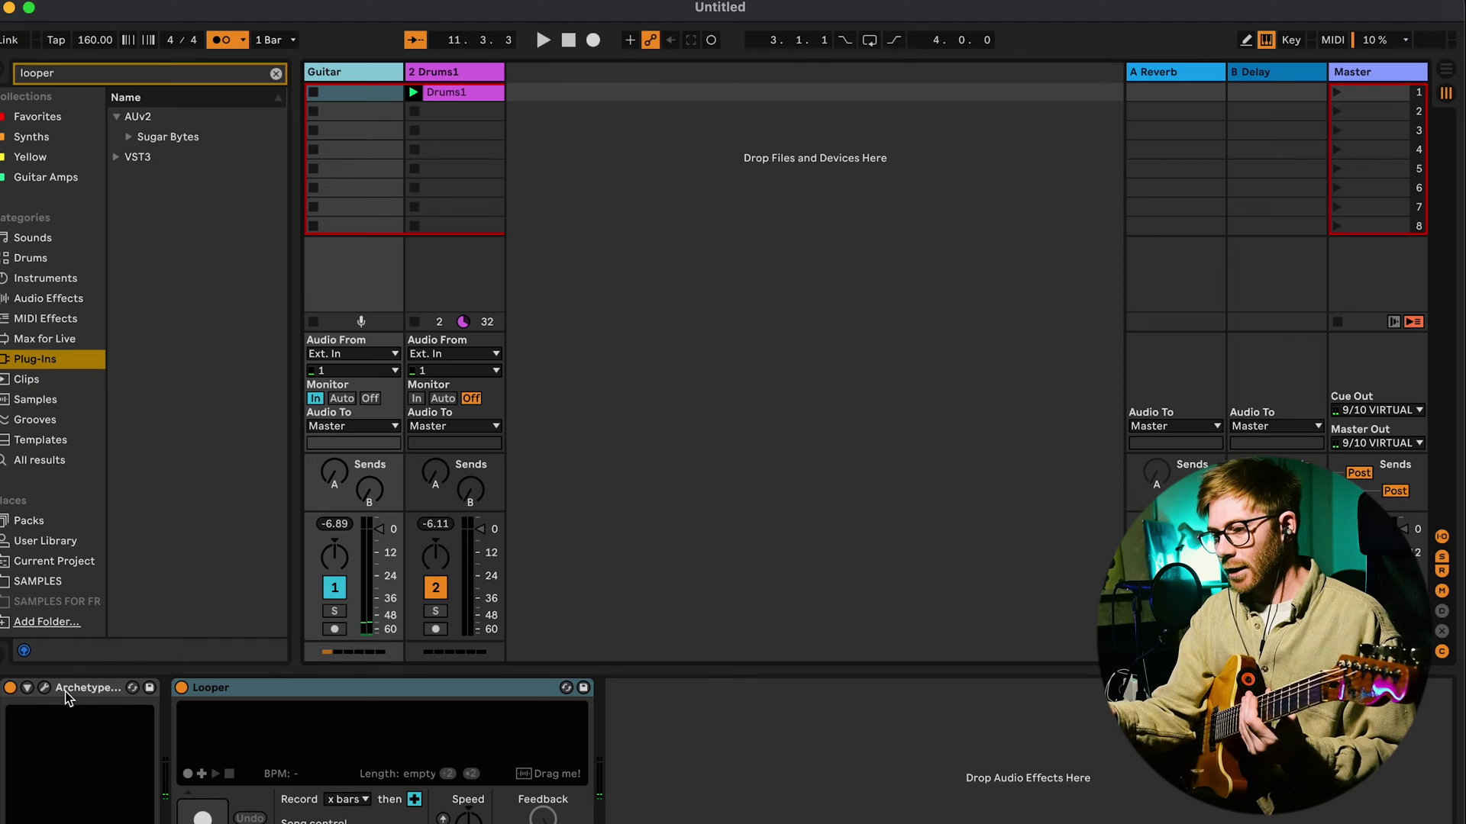
{"action": "left_click", "coordinate": [46, 689]}
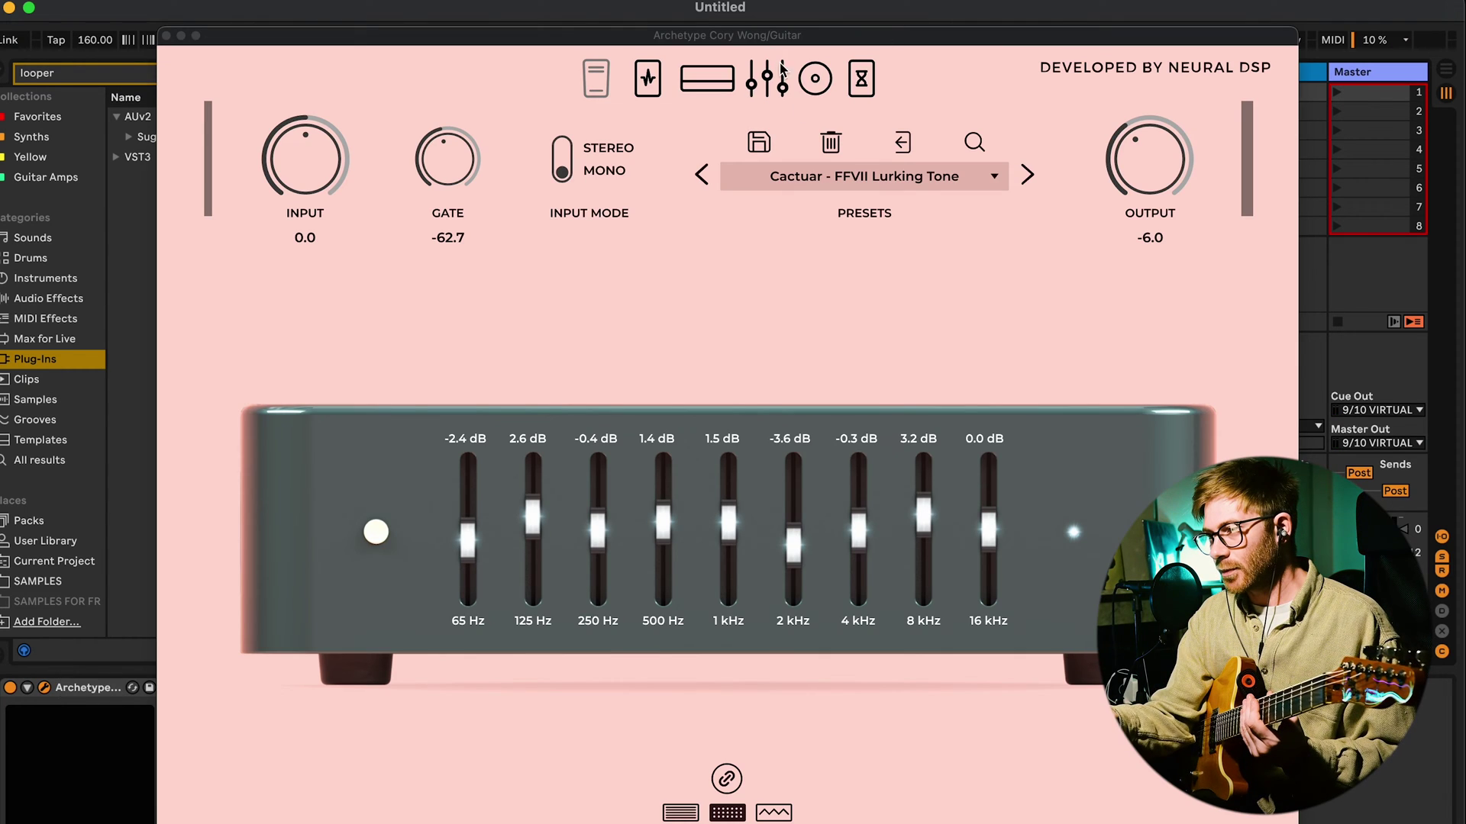
{"action": "left_click", "coordinate": [805, 82]}
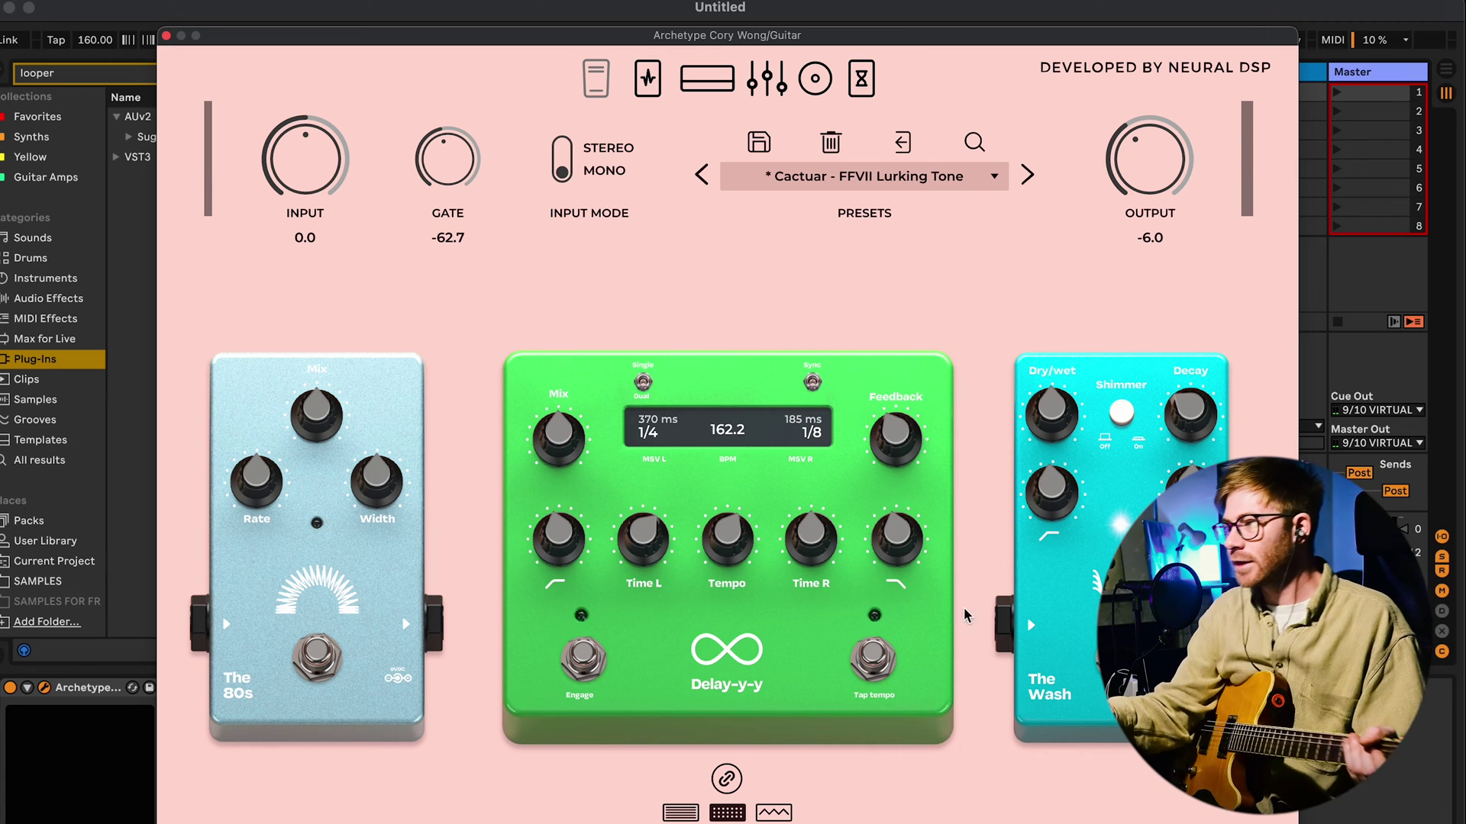
{"action": "left_click", "coordinate": [166, 36]}
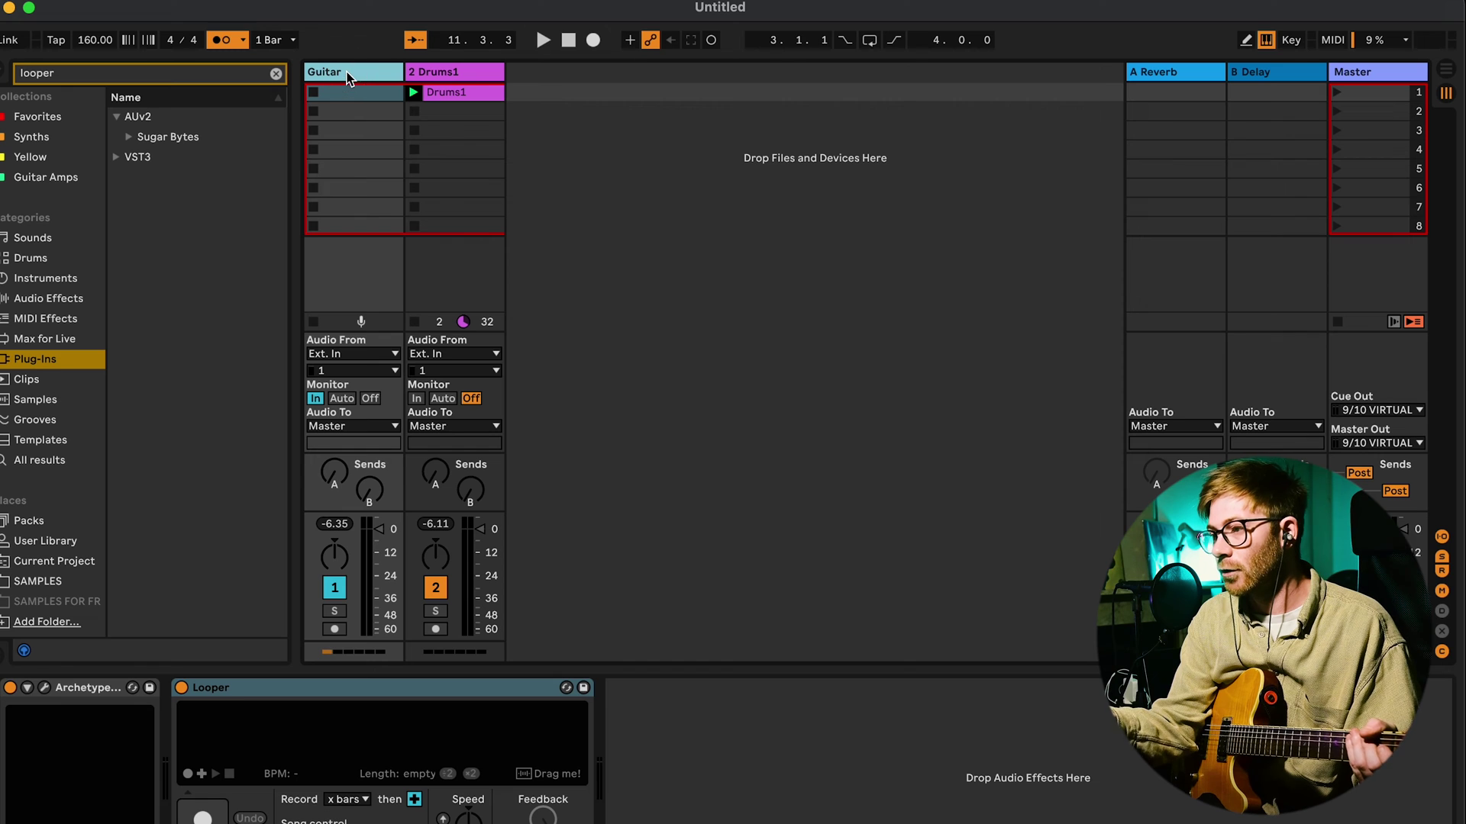
Browse the Audio Effects Delay & Loop folder, clear the looper search, and reselect the Looper device
{"action": "left_click", "coordinate": [295, 694]}
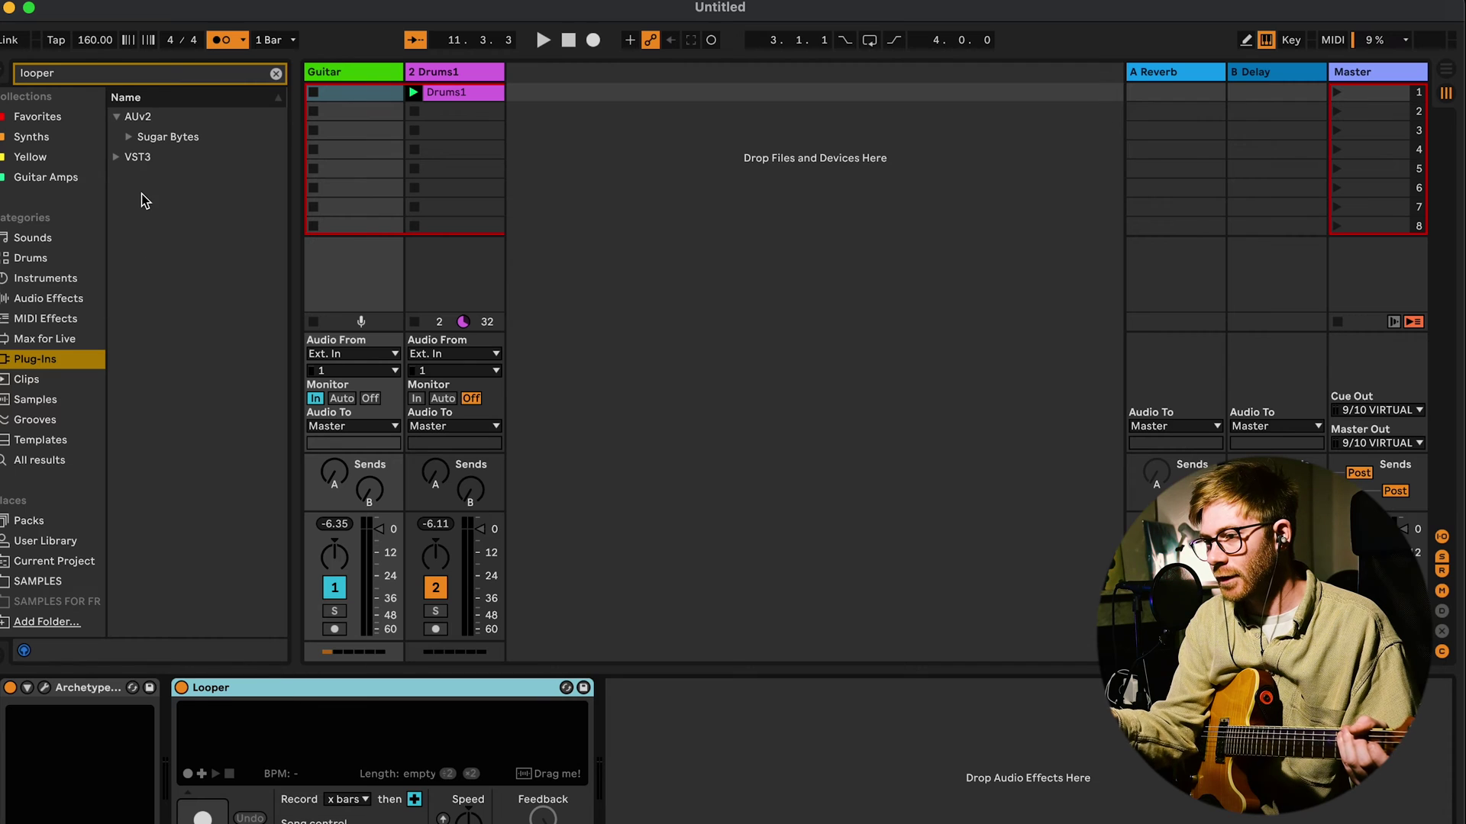
{"action": "left_click", "coordinate": [56, 299]}
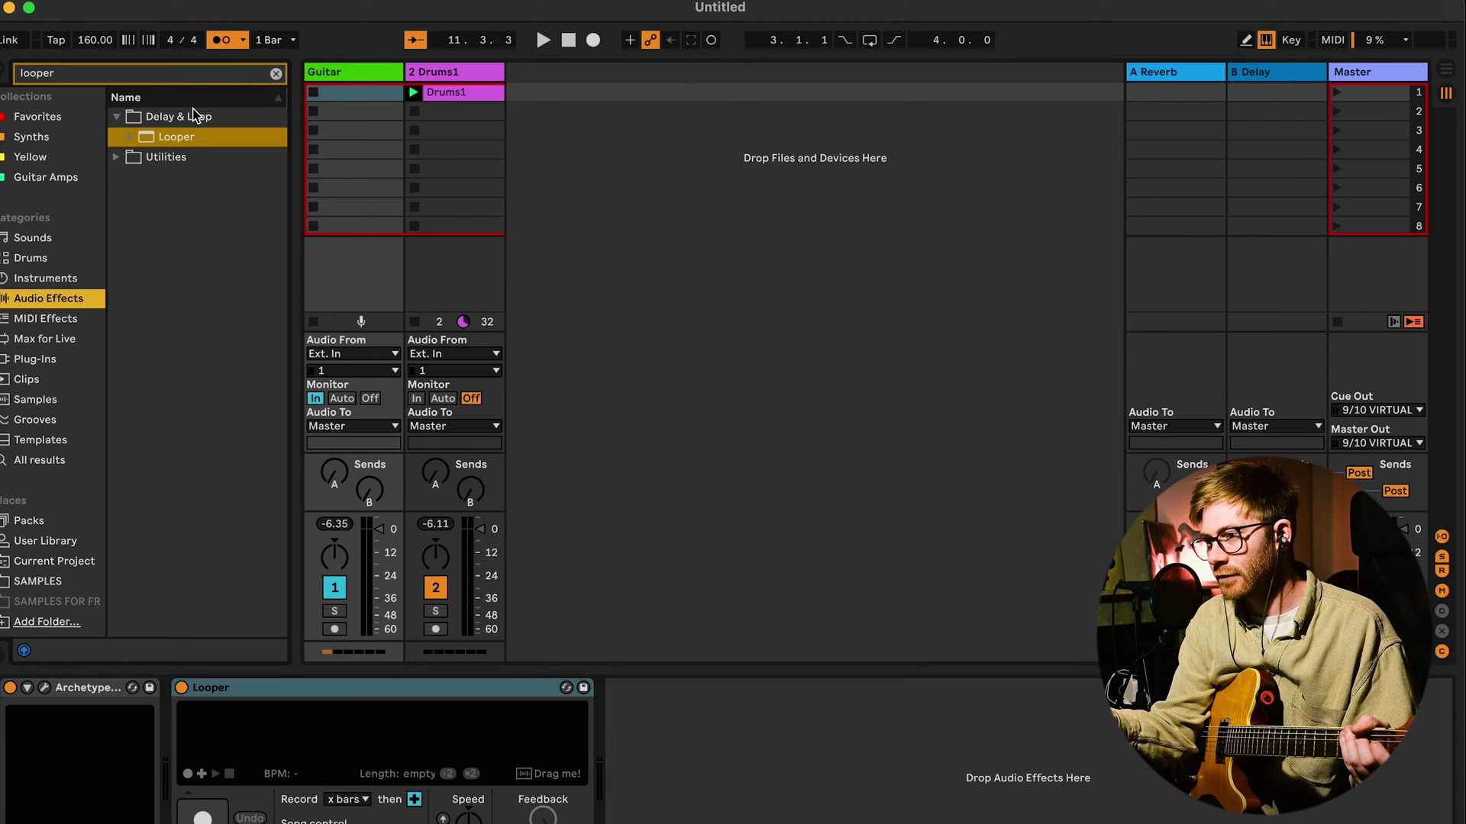
{"action": "left_click", "coordinate": [188, 119]}
{"action": "left_click", "coordinate": [276, 74]}
{"action": "left_click", "coordinate": [273, 693]}
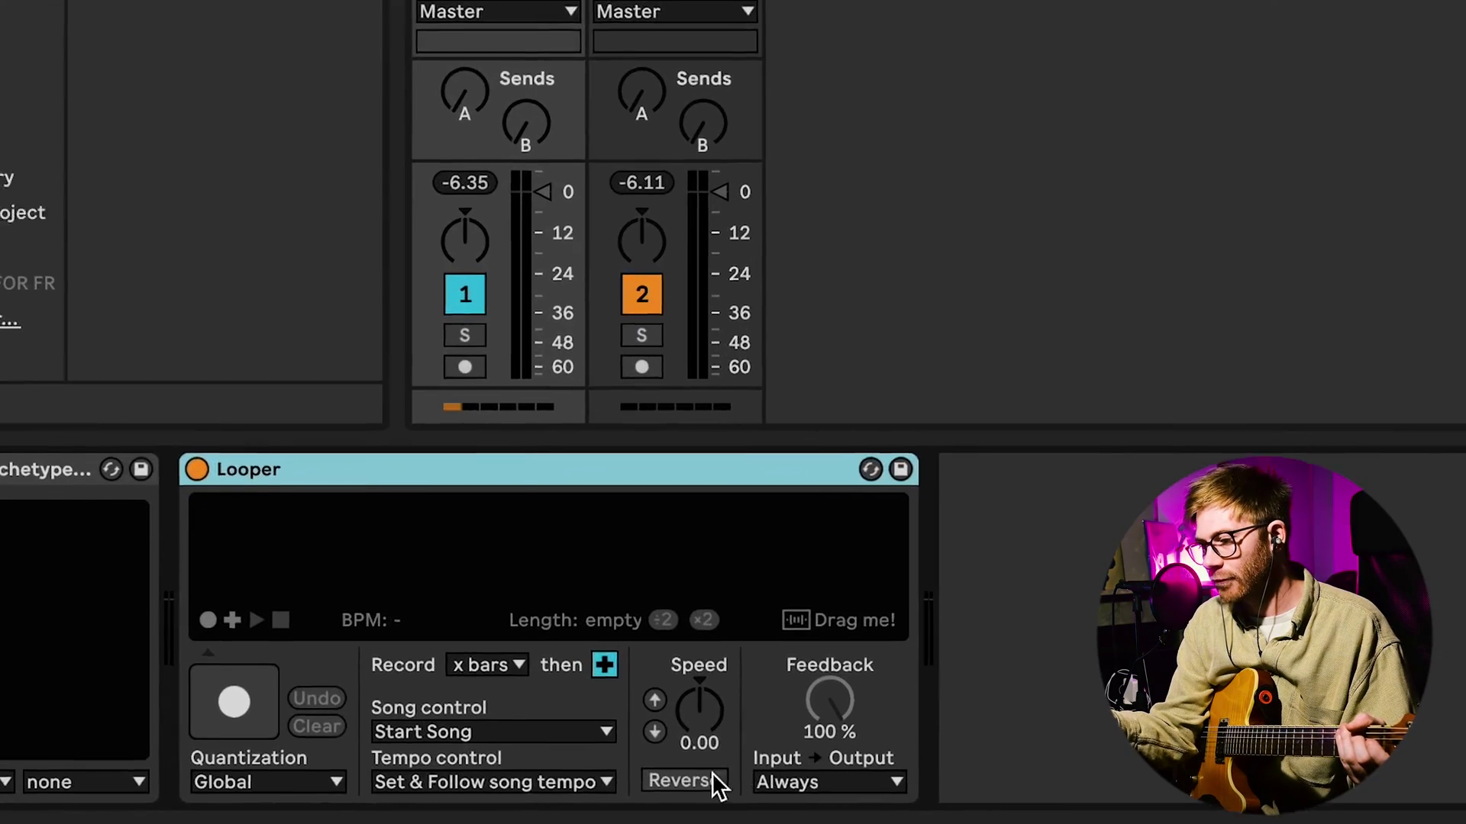
Toggle the Looper's Reverse on and off, then bring up the Record length choices
{"action": "left_click", "coordinate": [780, 752]}
{"action": "left_click", "coordinate": [785, 748]}
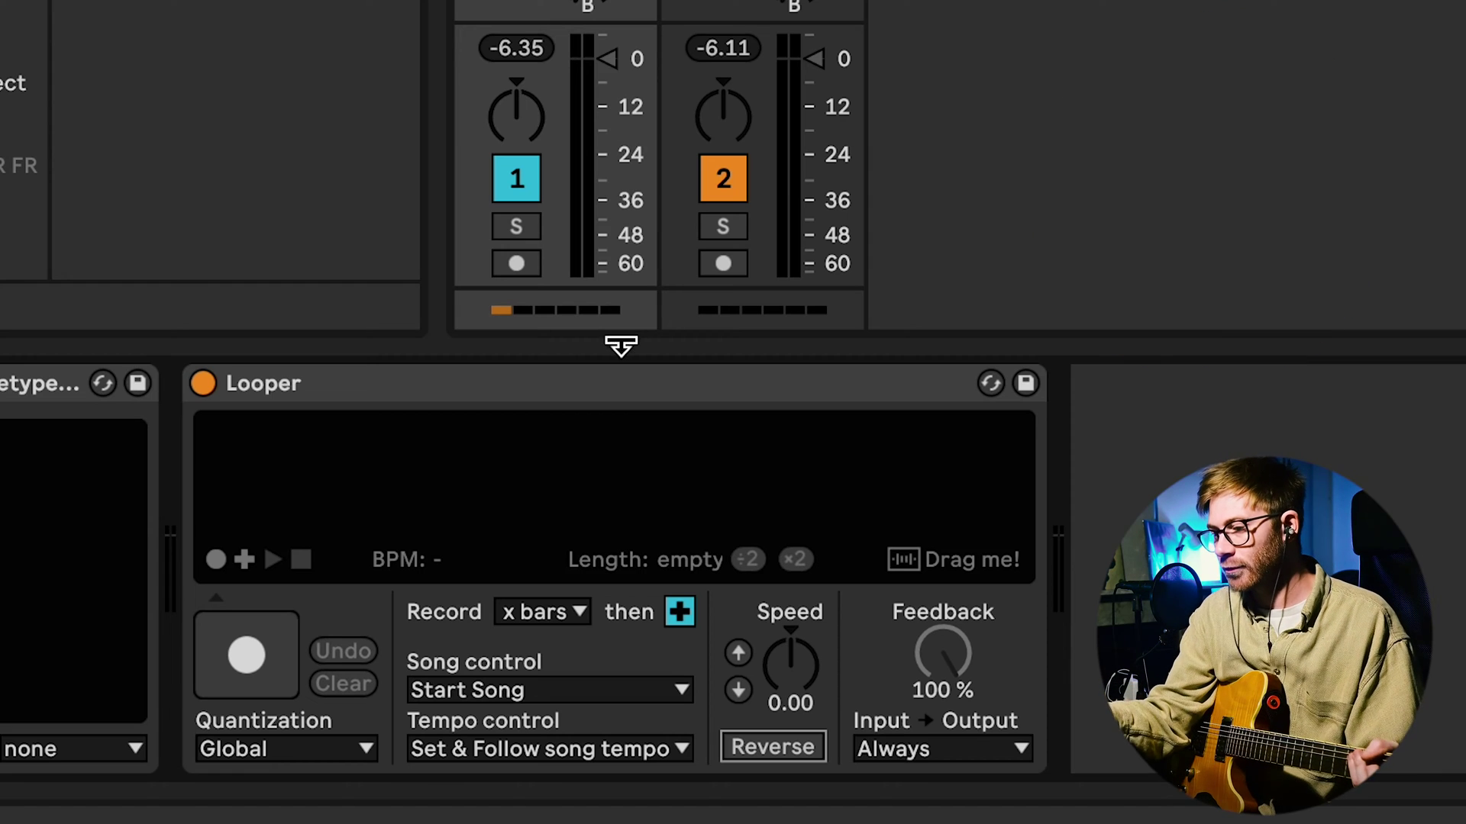
{"action": "left_click", "coordinate": [588, 403]}
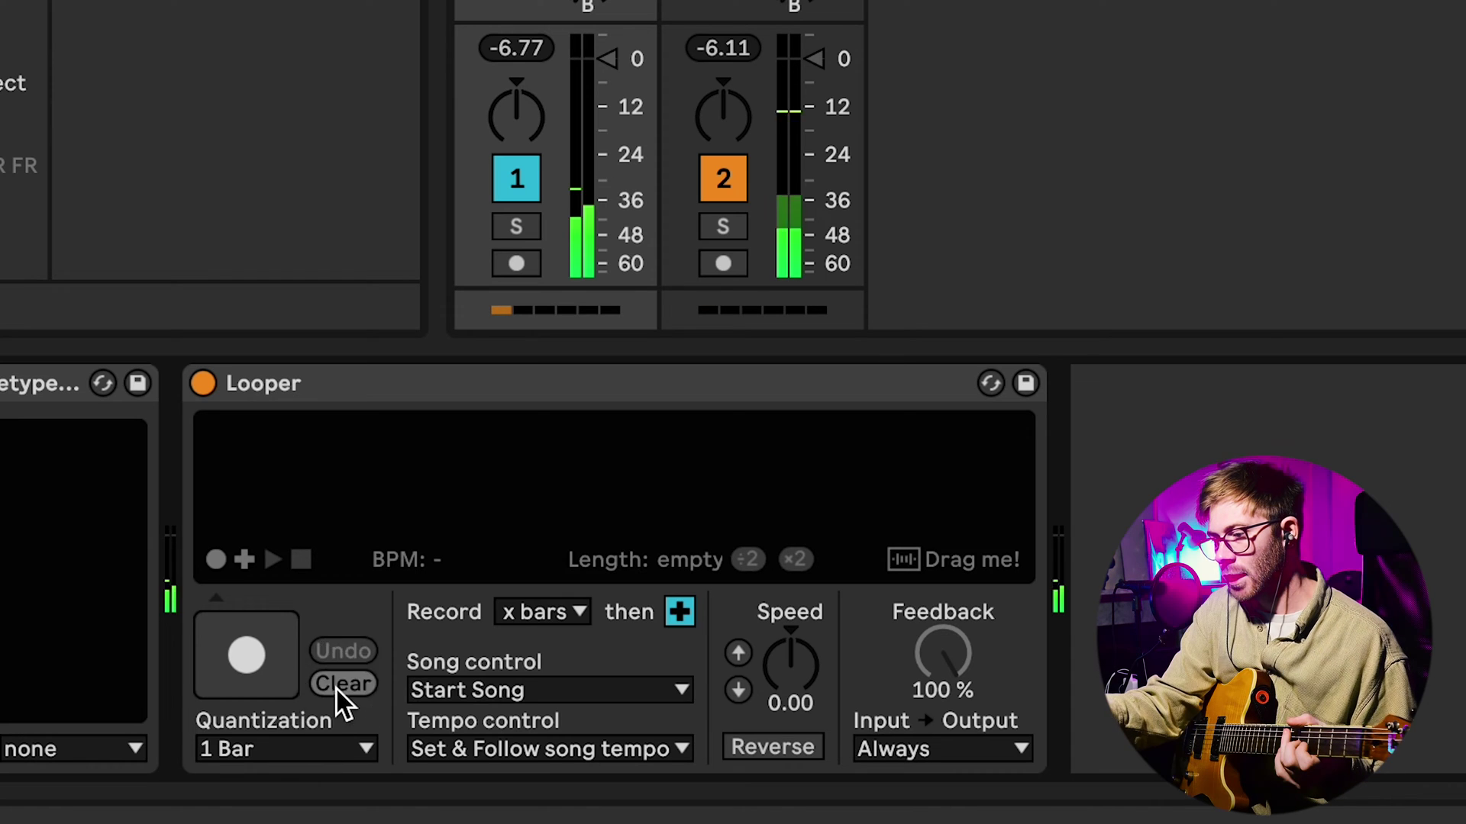
{"action": "left_click", "coordinate": [551, 612]}
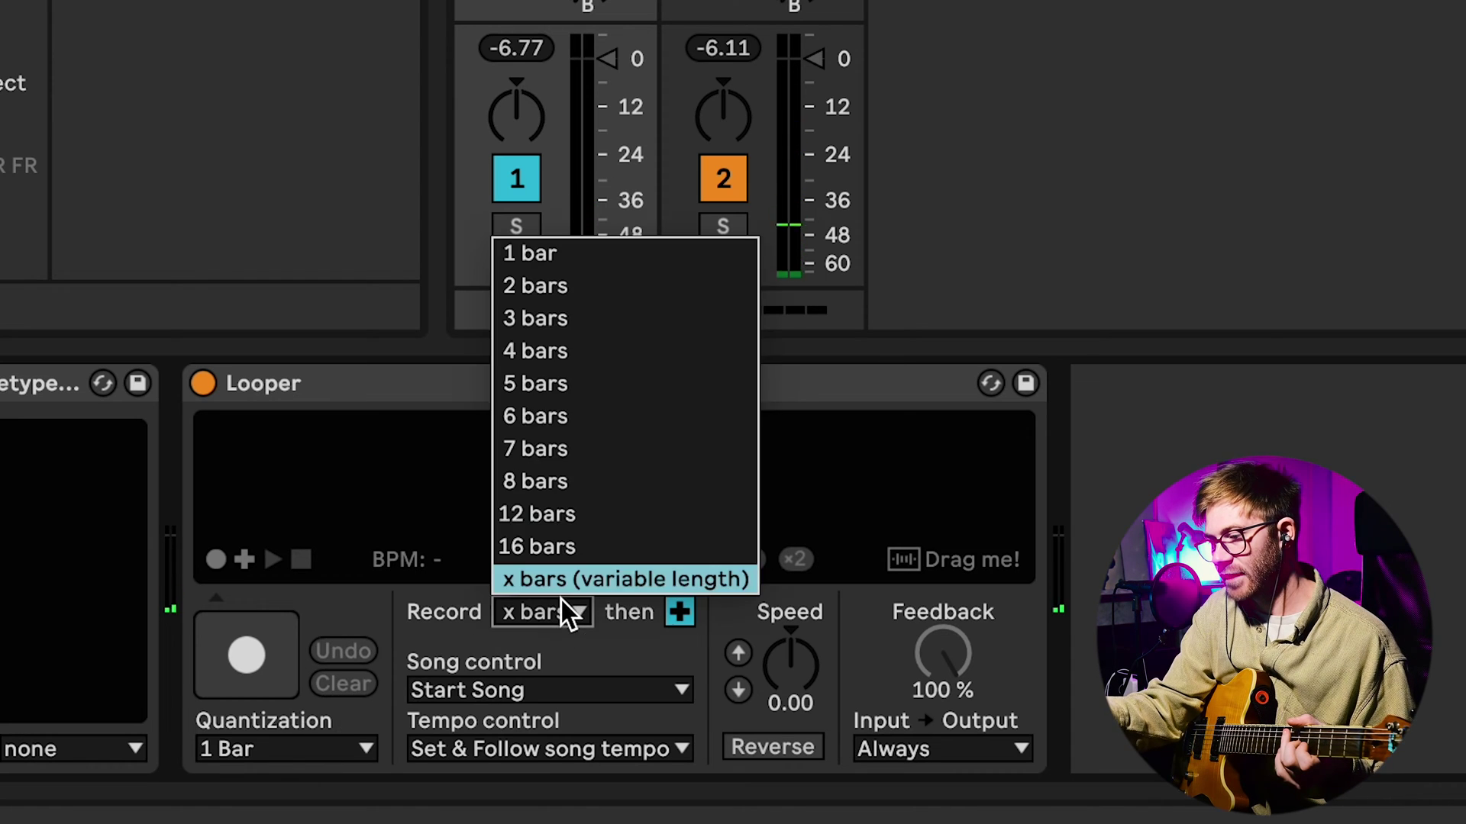
Set the Looper to record 4 bars then Play, and record the first guitar loop
{"action": "left_click", "coordinate": [593, 351]}
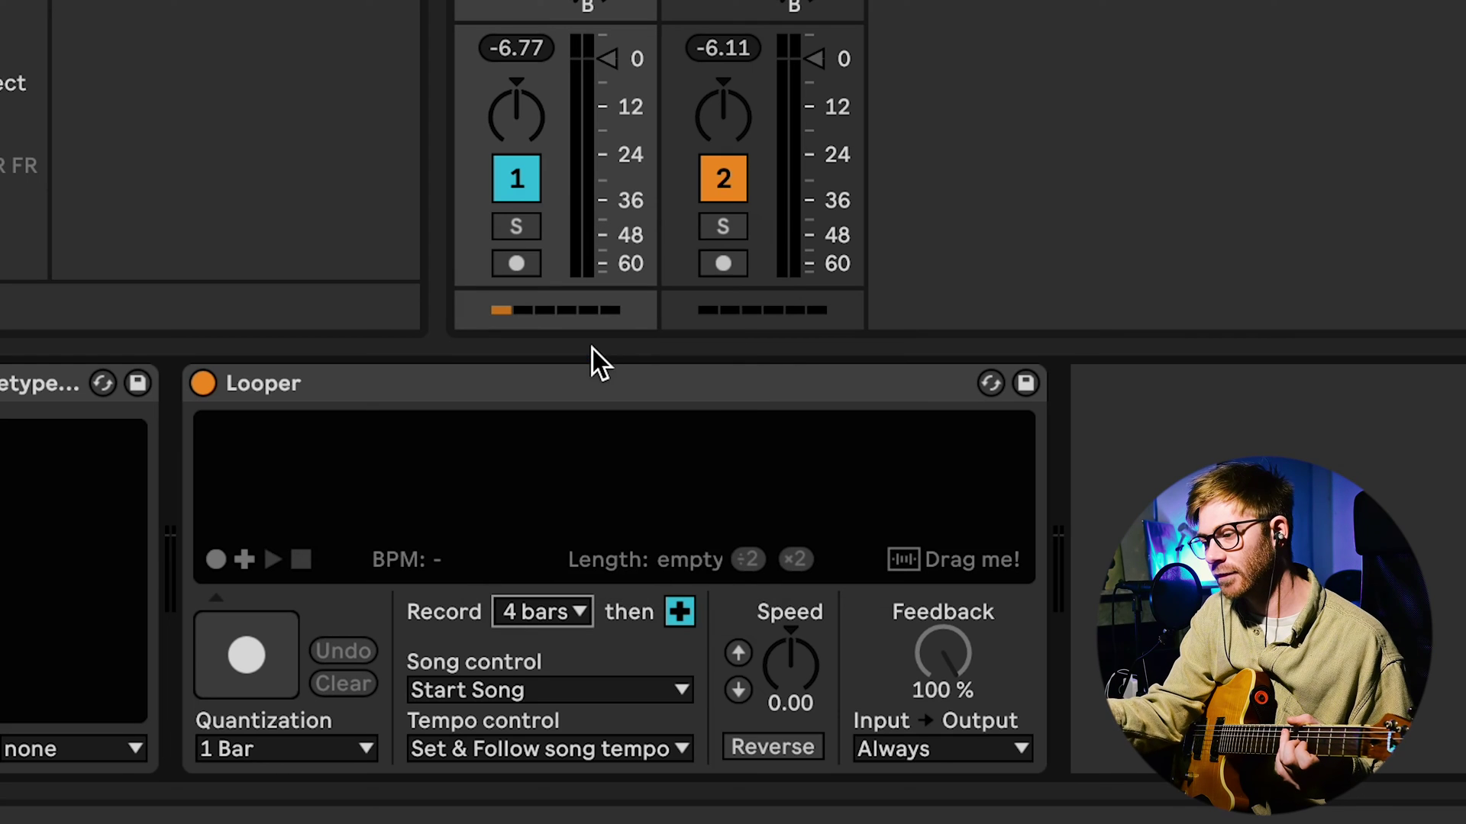
{"action": "left_click", "coordinate": [679, 613]}
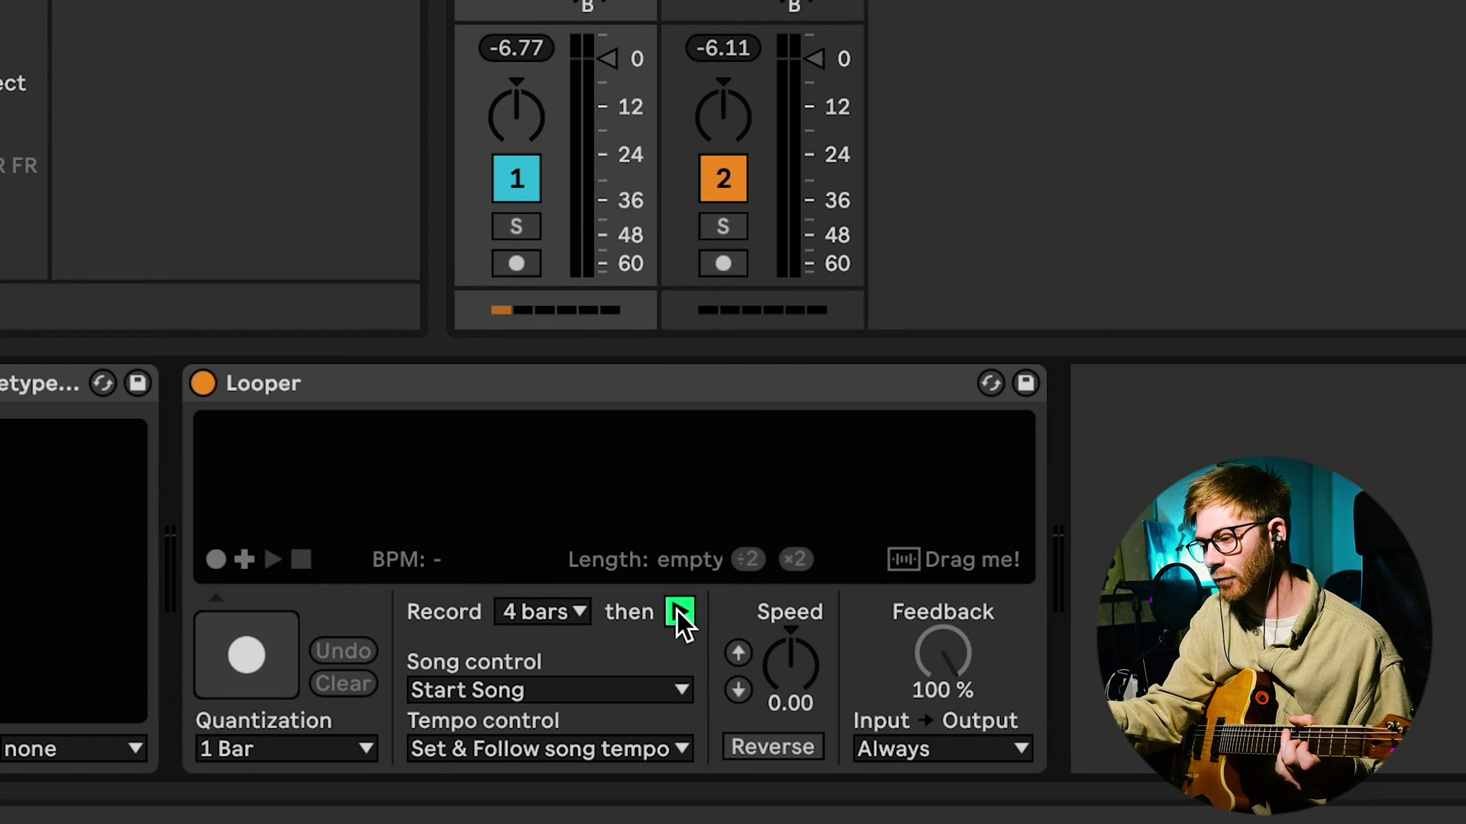
{"action": "left_click", "coordinate": [262, 659]}
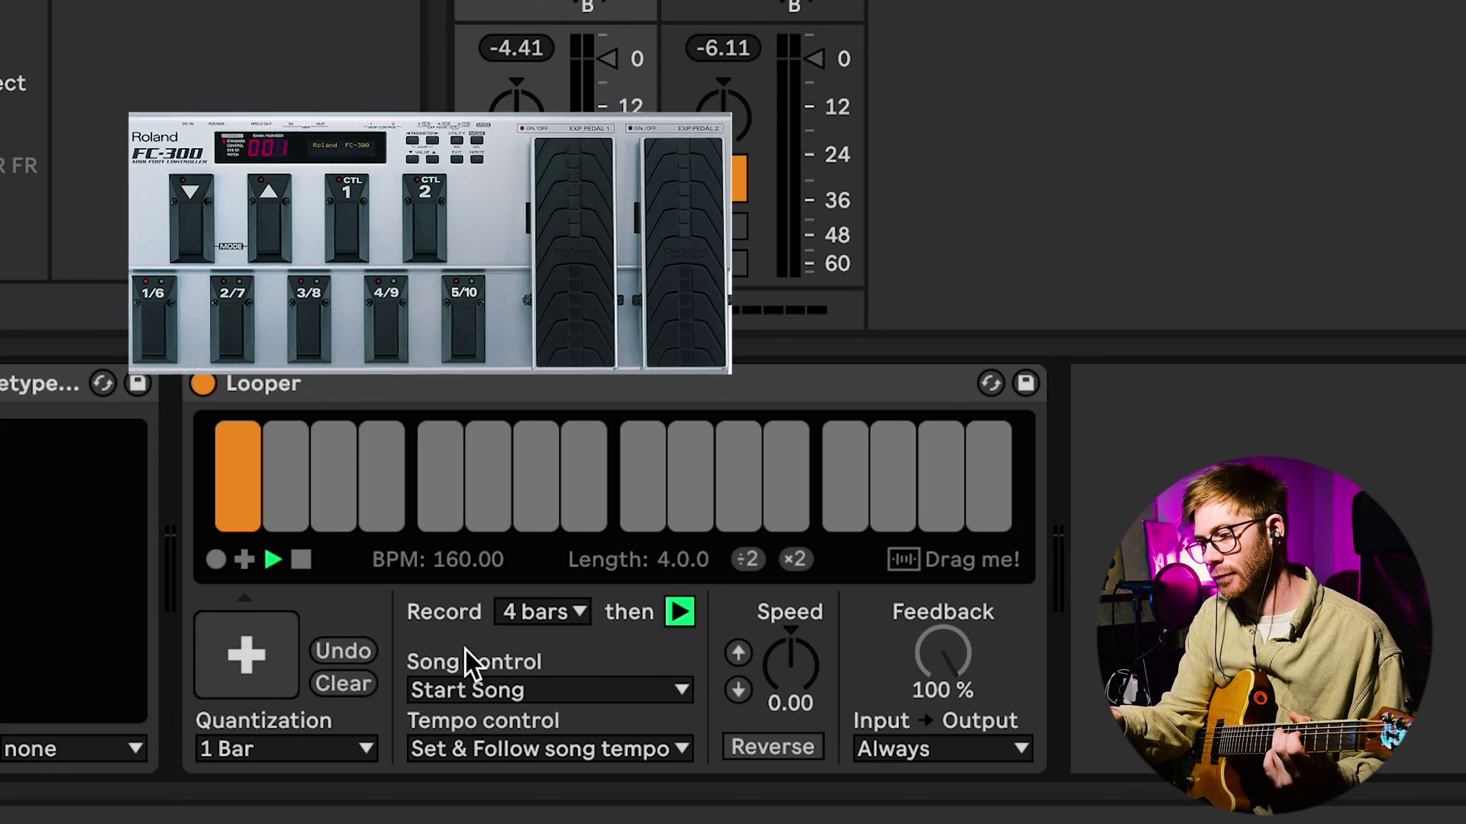
MIDI-map the Looper's Stop and Reverse controls to the hardware controller
{"action": "key", "text": "ctrl+m"}
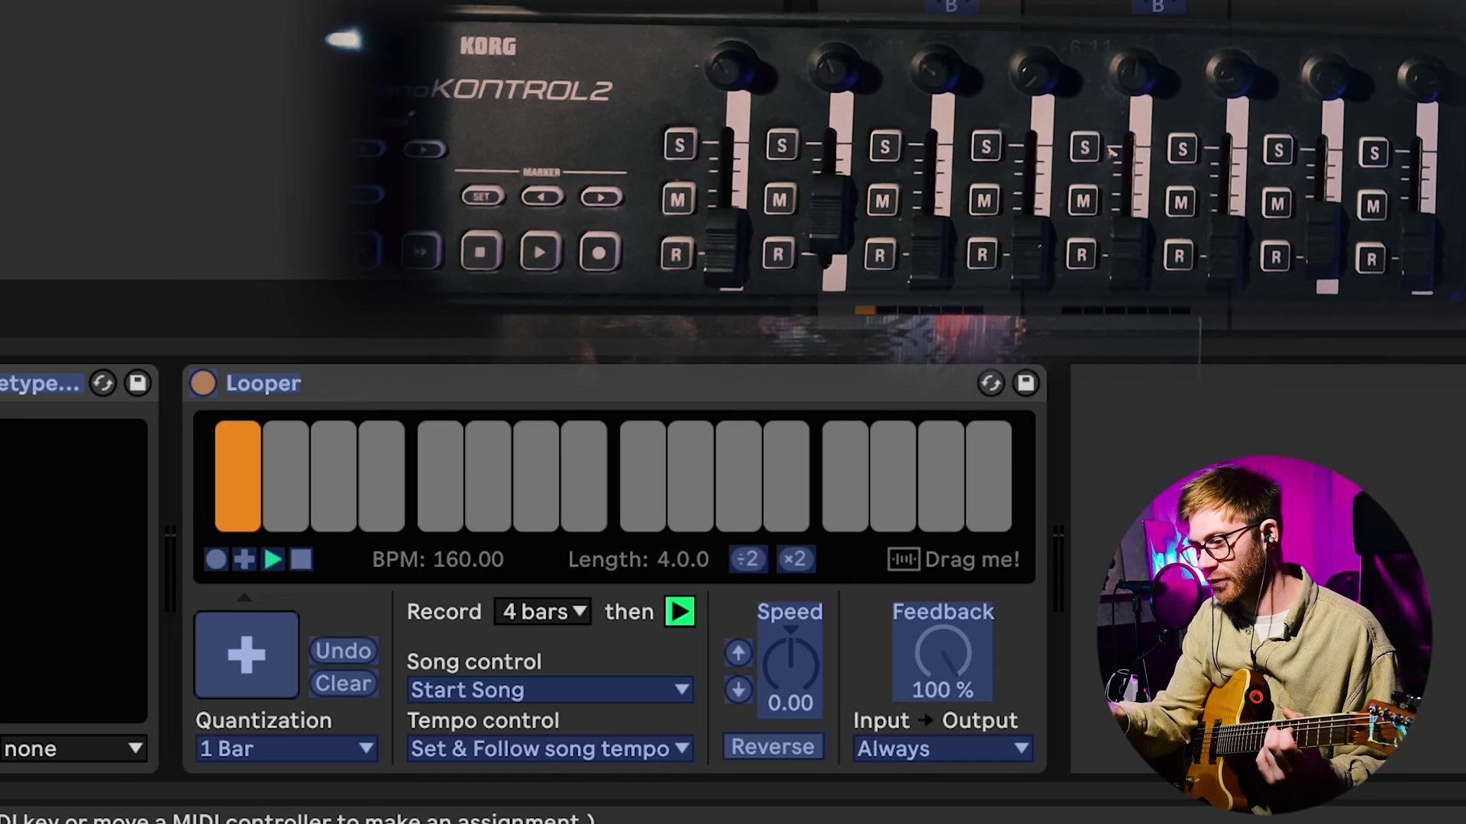
{"action": "left_click", "coordinate": [301, 560]}
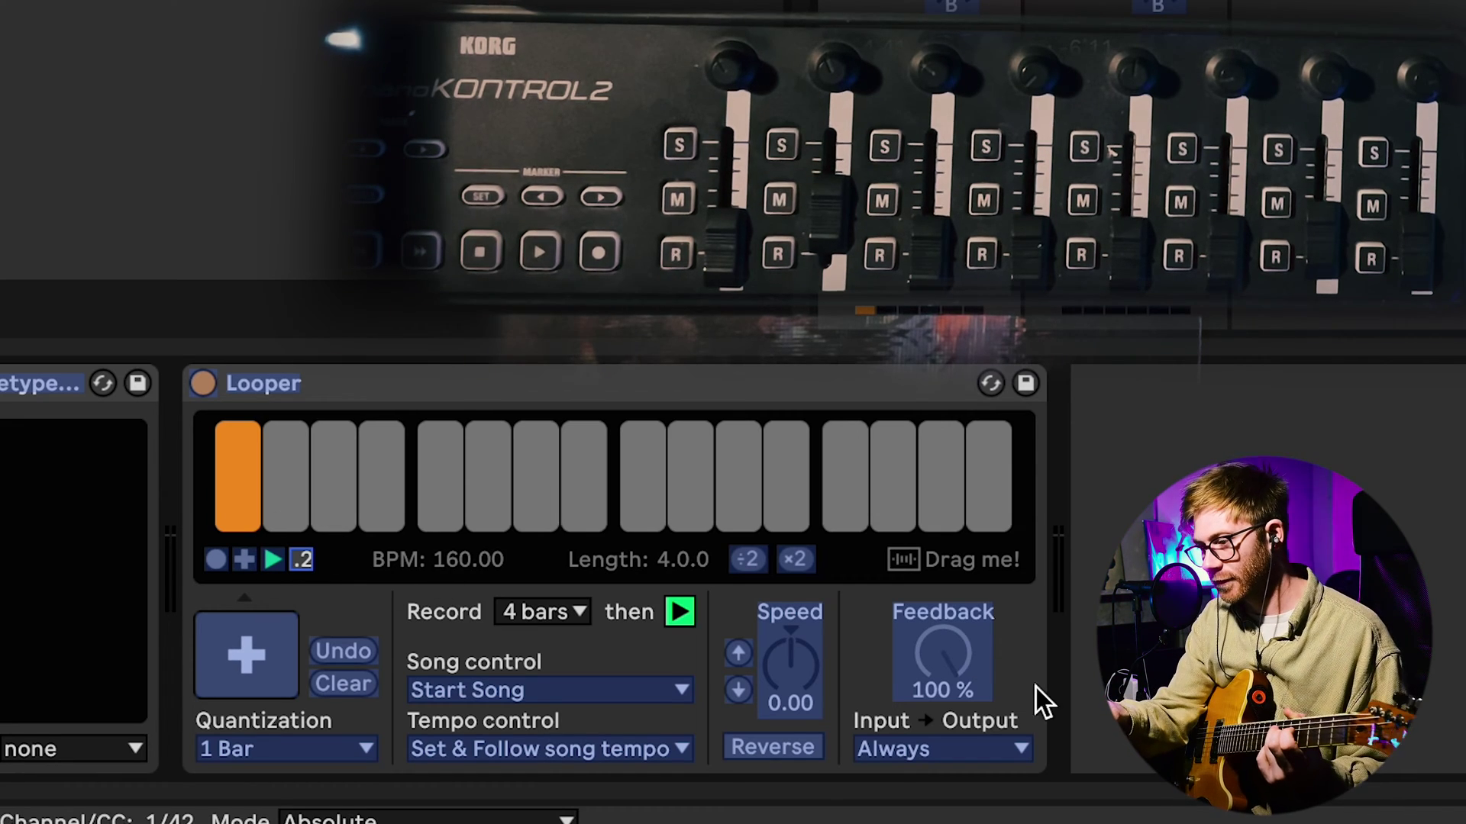
{"action": "left_click", "coordinate": [801, 746]}
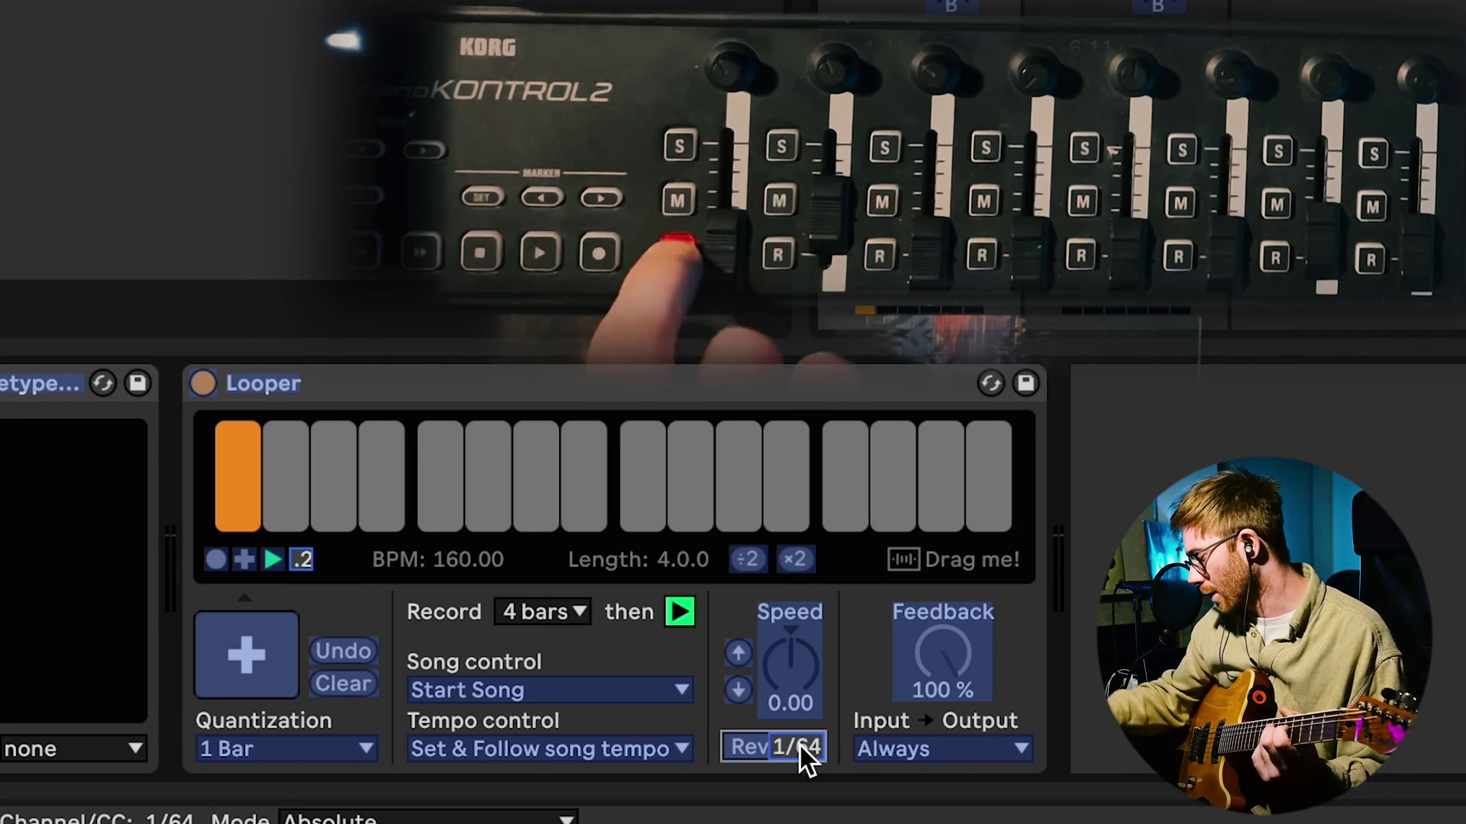
{"action": "key", "text": "ctrl+m"}
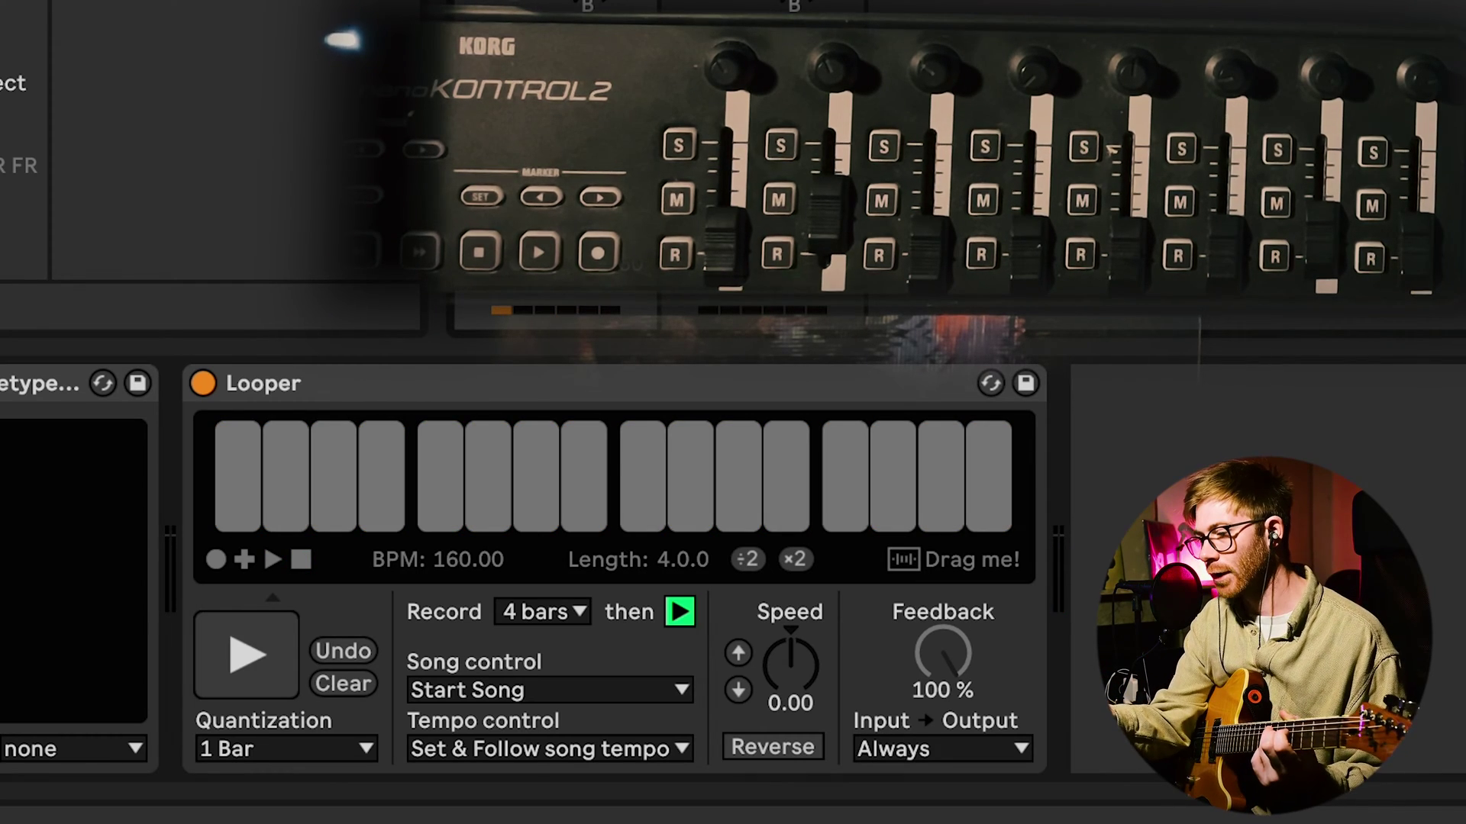
Clear the recorded guitar loop from the Looper and switch views
{"action": "left_click", "coordinate": [669, 374]}
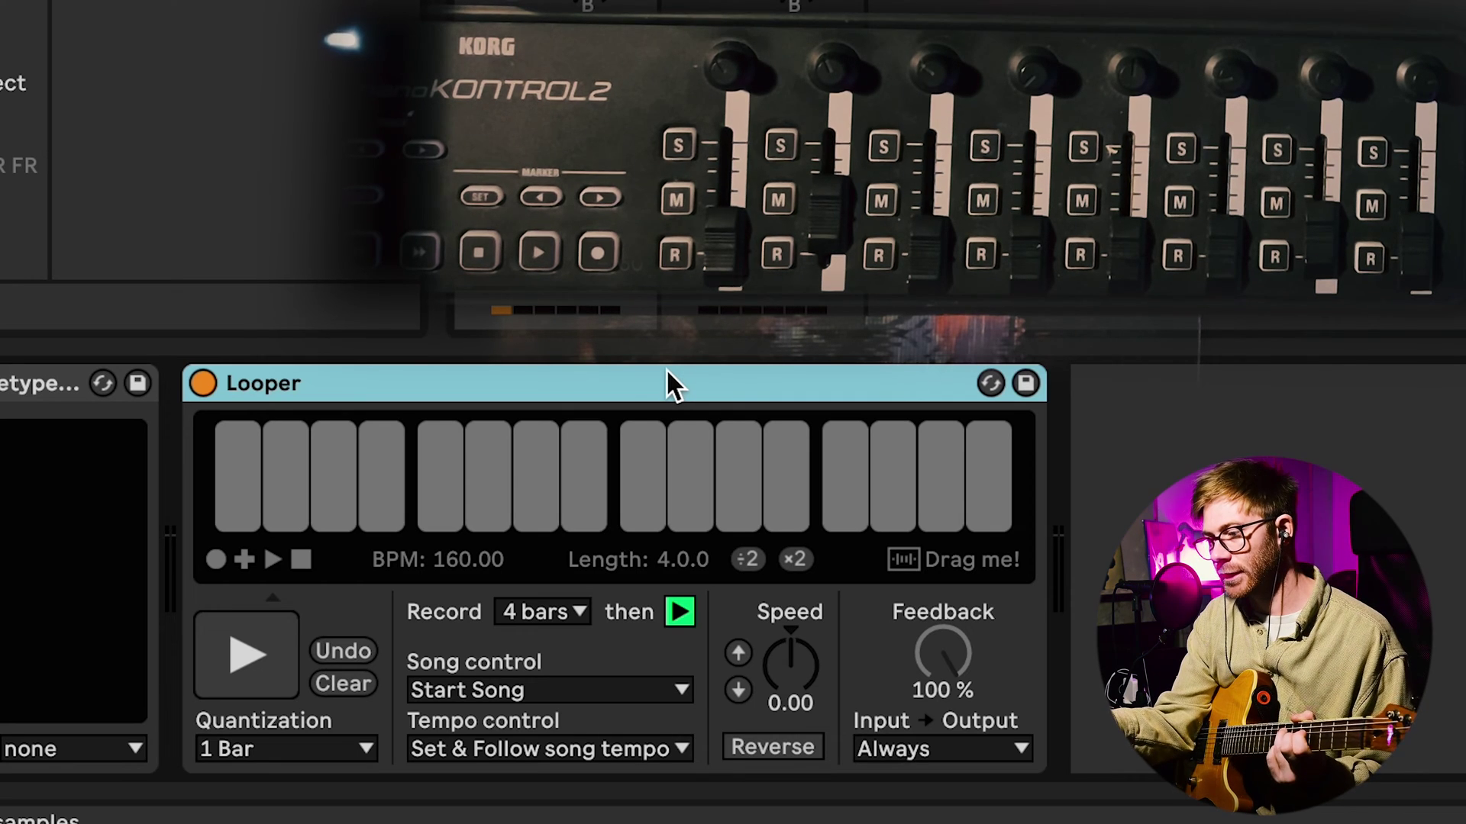
{"action": "left_click", "coordinate": [339, 684]}
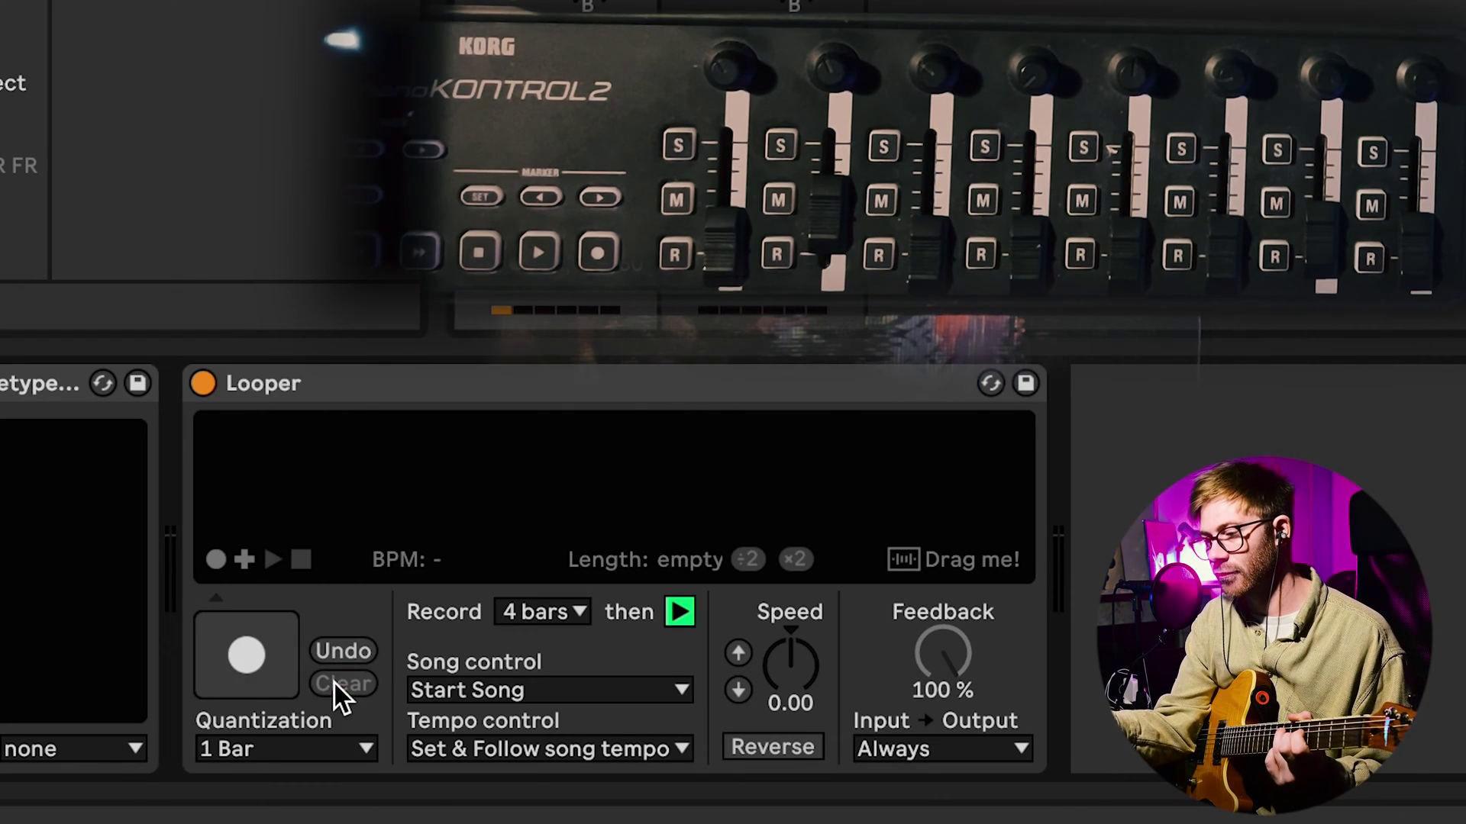
{"action": "key", "text": "Tab"}
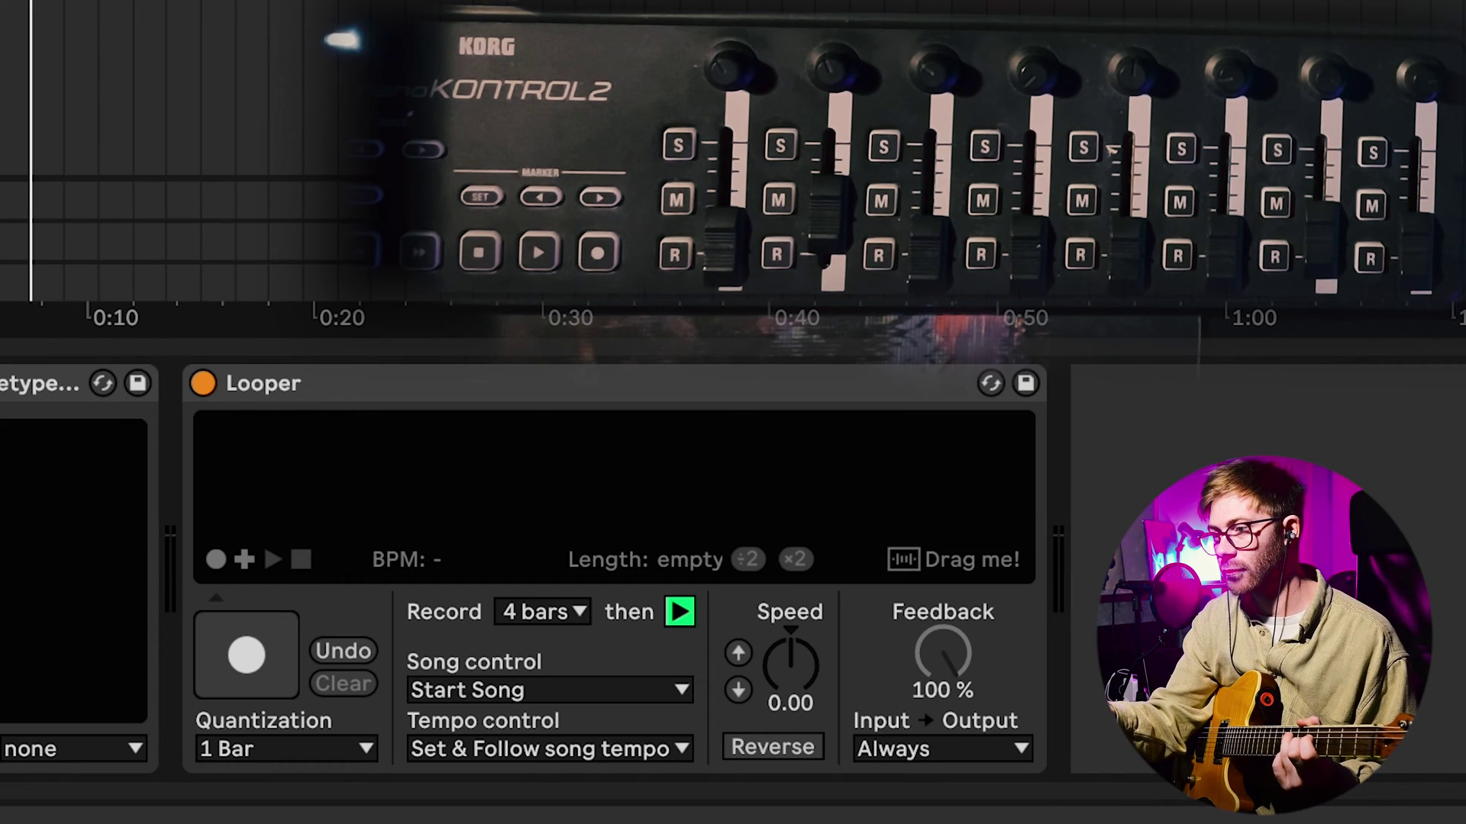
Return playback to the song start, clear the selection, and switch to Arrangement View
{"action": "key", "text": "space"}
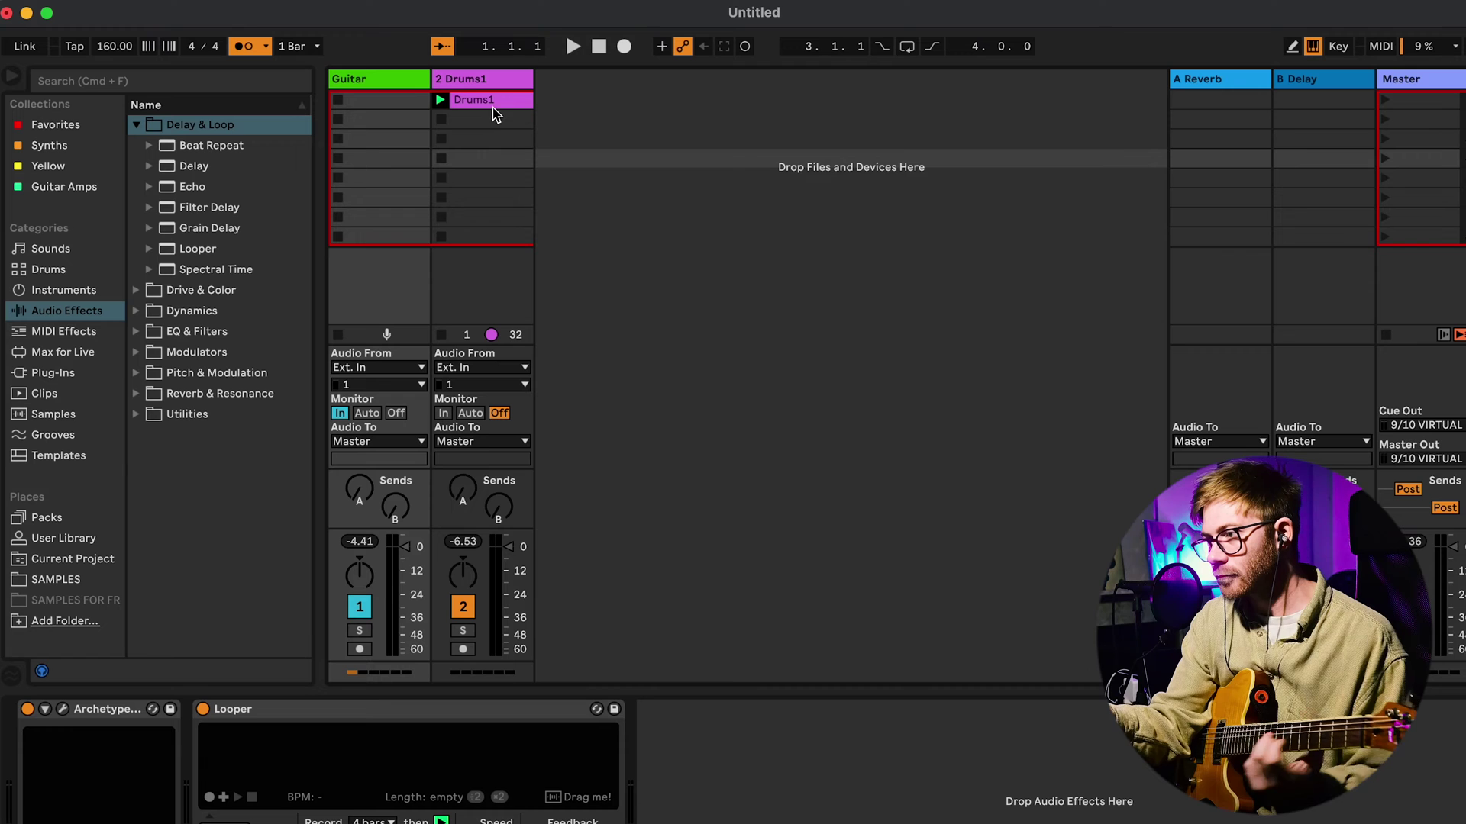
{"action": "left_click", "coordinate": [988, 119]}
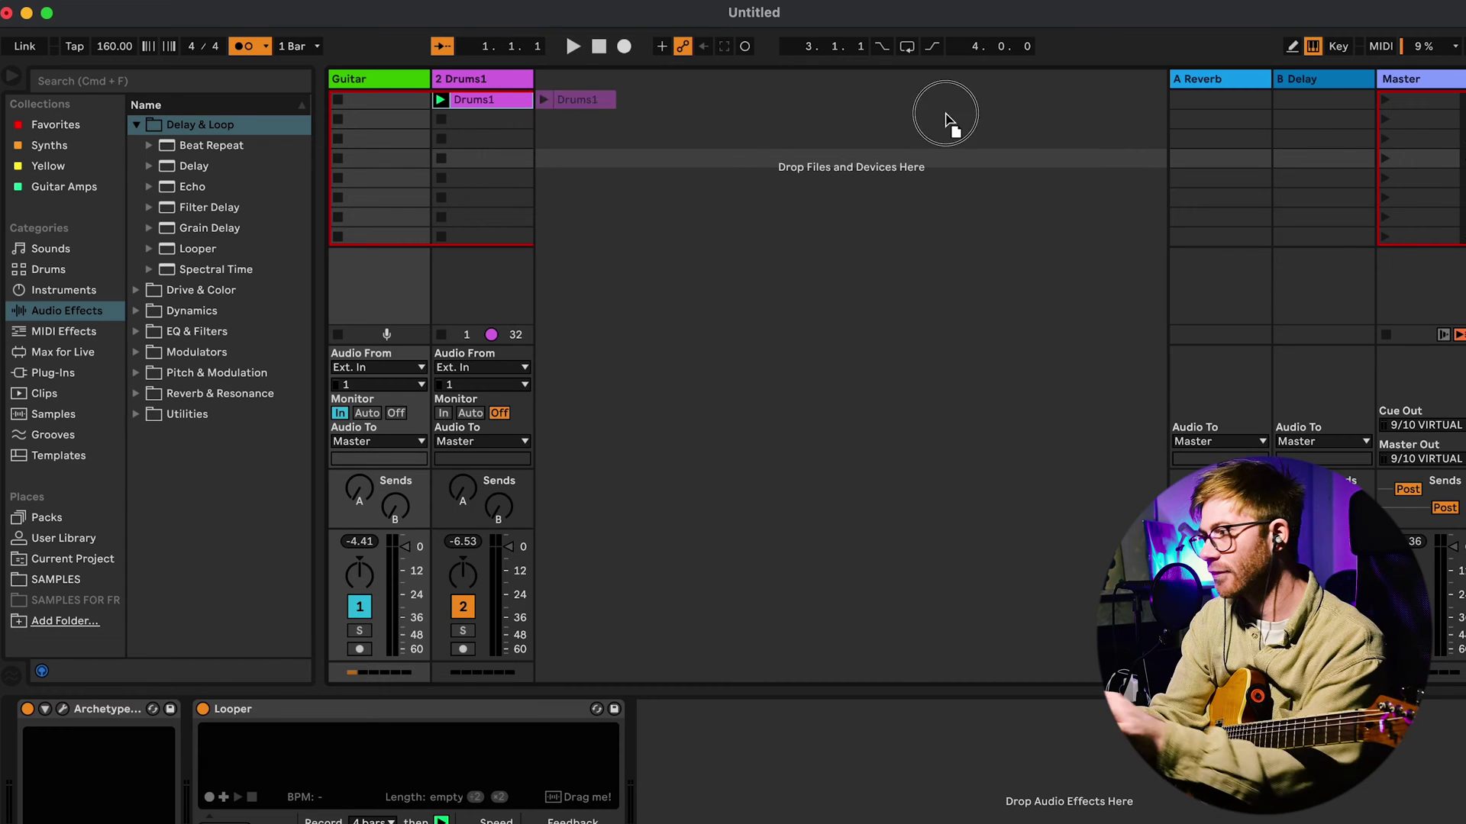
{"action": "key", "text": "Tab"}
Copy a Drums1 clip to bar 1 and show the Guitar track's automation lanes
{"action": "left_click_drag", "start_coordinate": [115, 316], "coordinate": [36, 318]}
{"action": "left_click", "coordinate": [288, 261]}
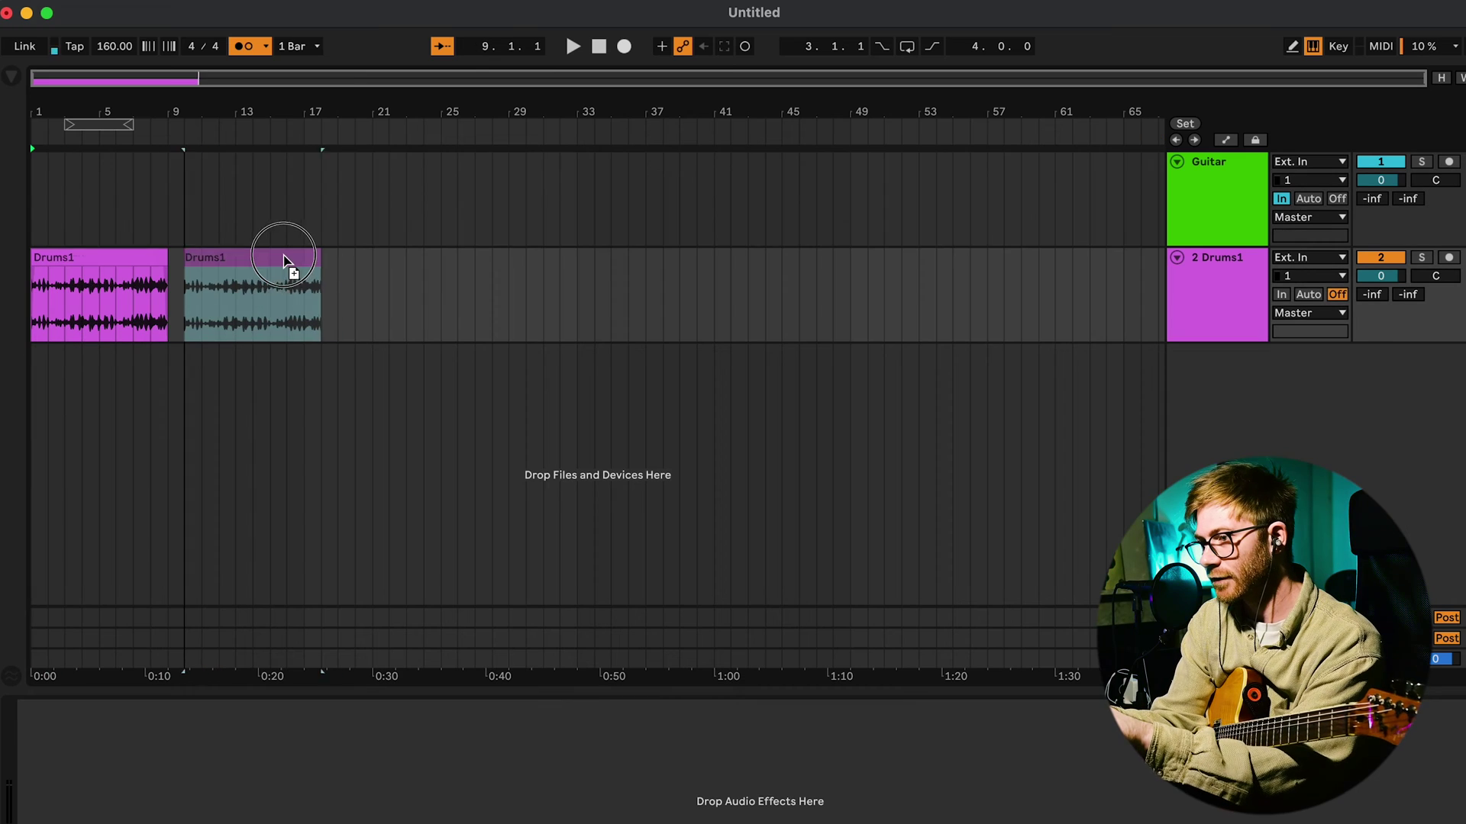
{"action": "left_click", "coordinate": [1237, 187]}
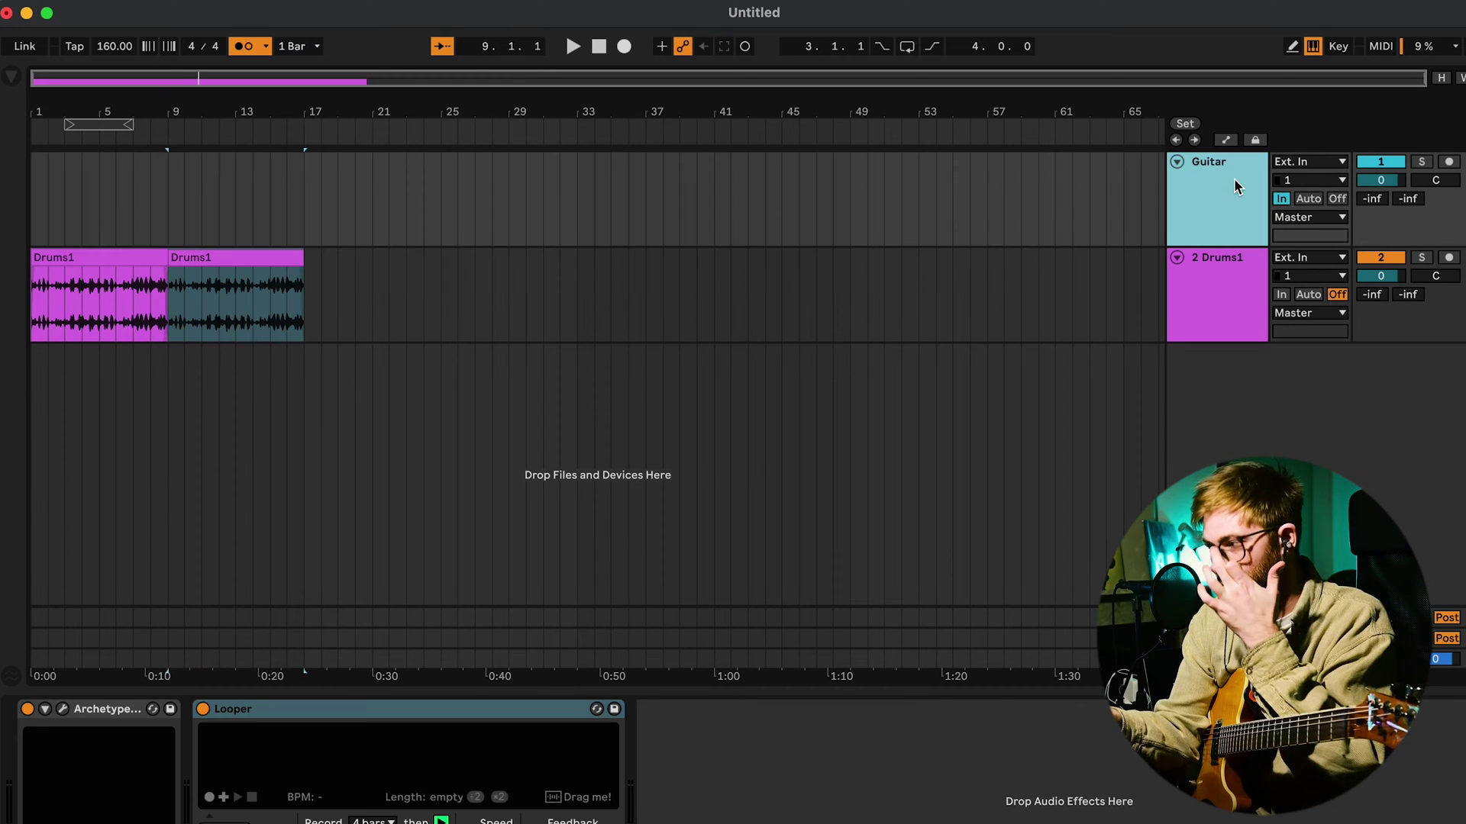
{"action": "left_click", "coordinate": [1307, 161]}
{"action": "left_click", "coordinate": [252, 1]}
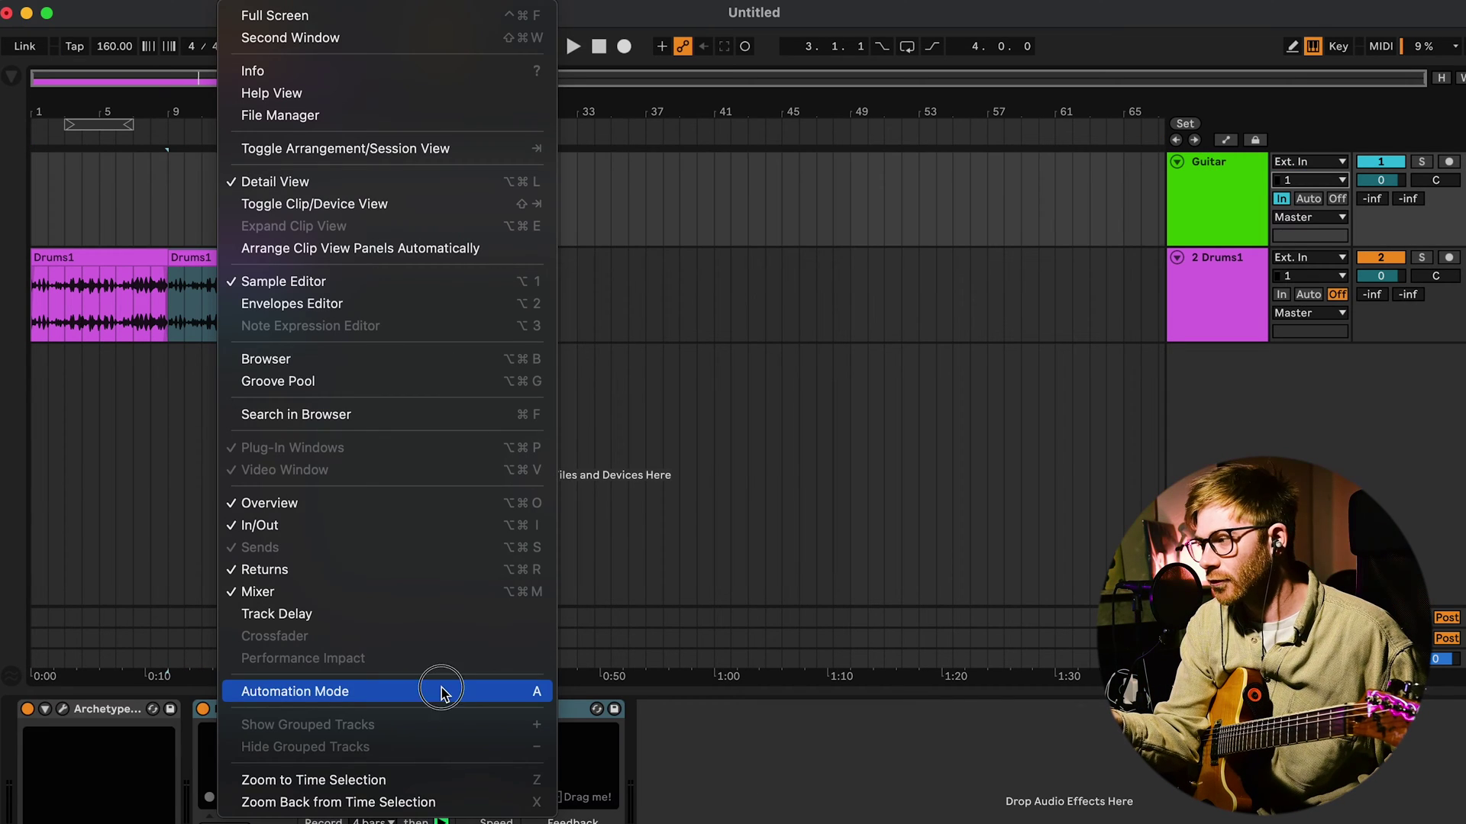
{"action": "left_click", "coordinate": [444, 693]}
Point the Guitar automation lane at the Looper's State parameter
{"action": "left_click", "coordinate": [1218, 181]}
{"action": "left_click", "coordinate": [1232, 242]}
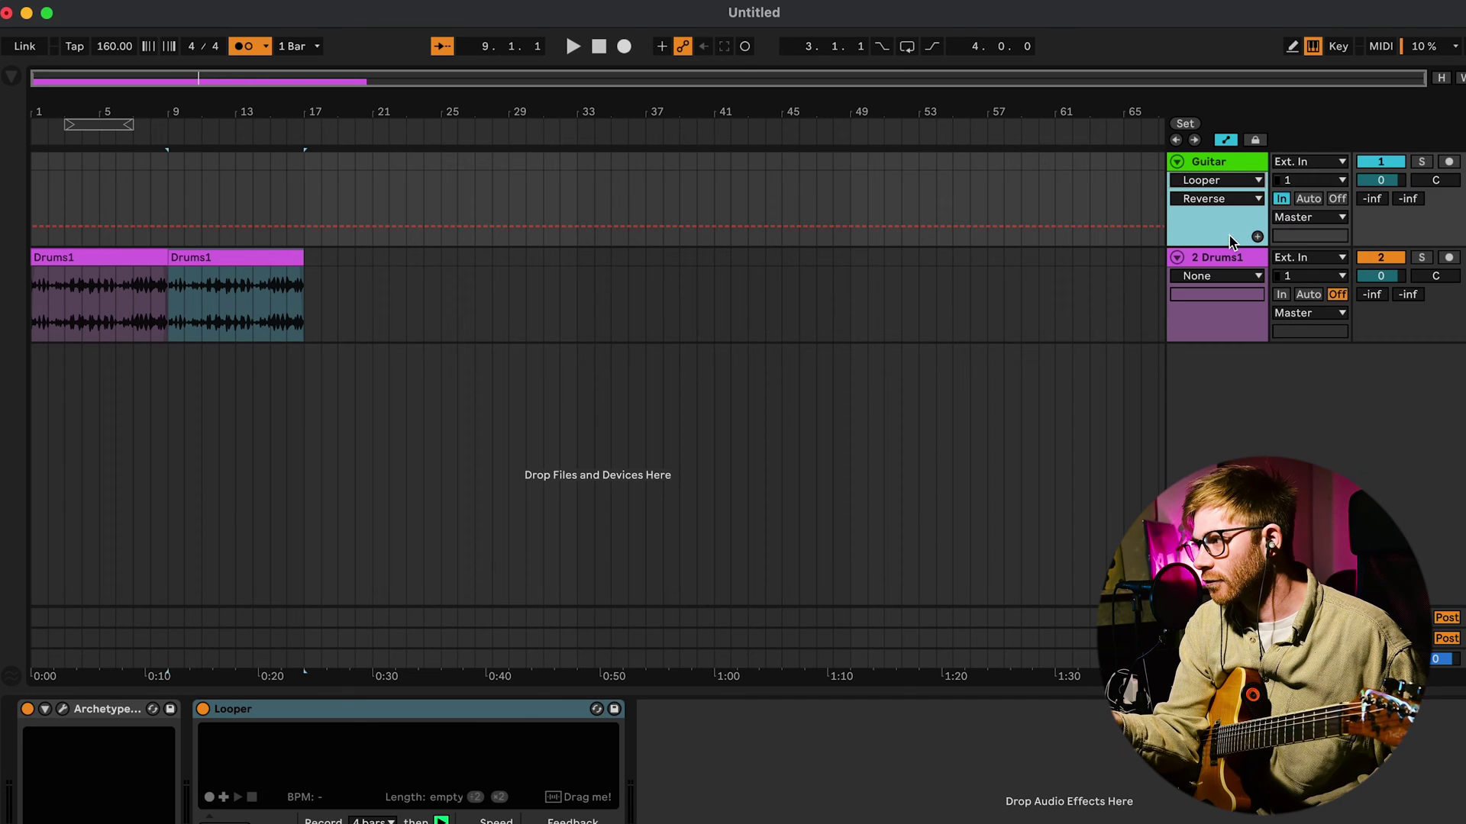
{"action": "left_click", "coordinate": [1208, 200]}
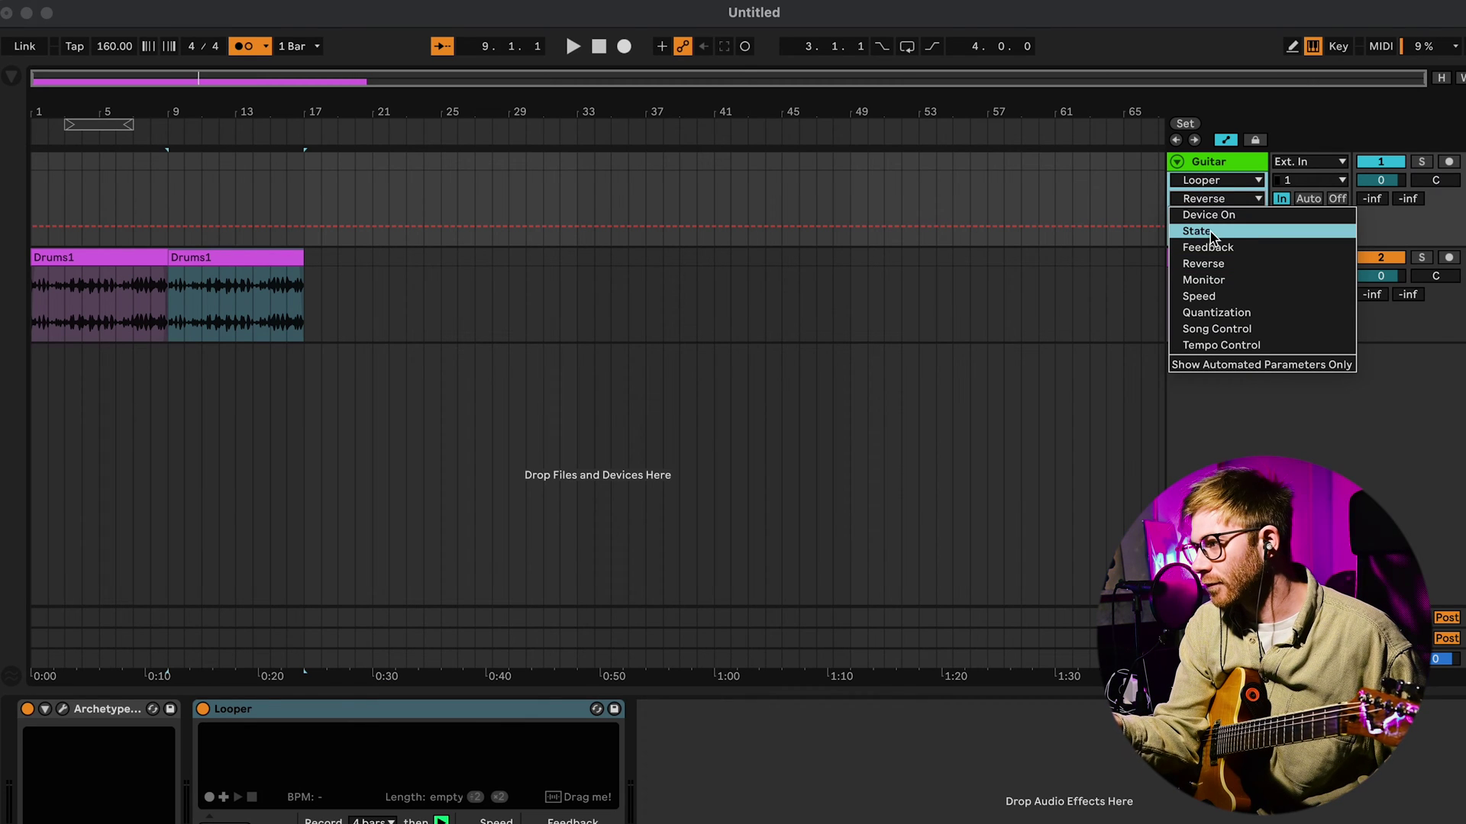
{"action": "left_click", "coordinate": [1217, 231]}
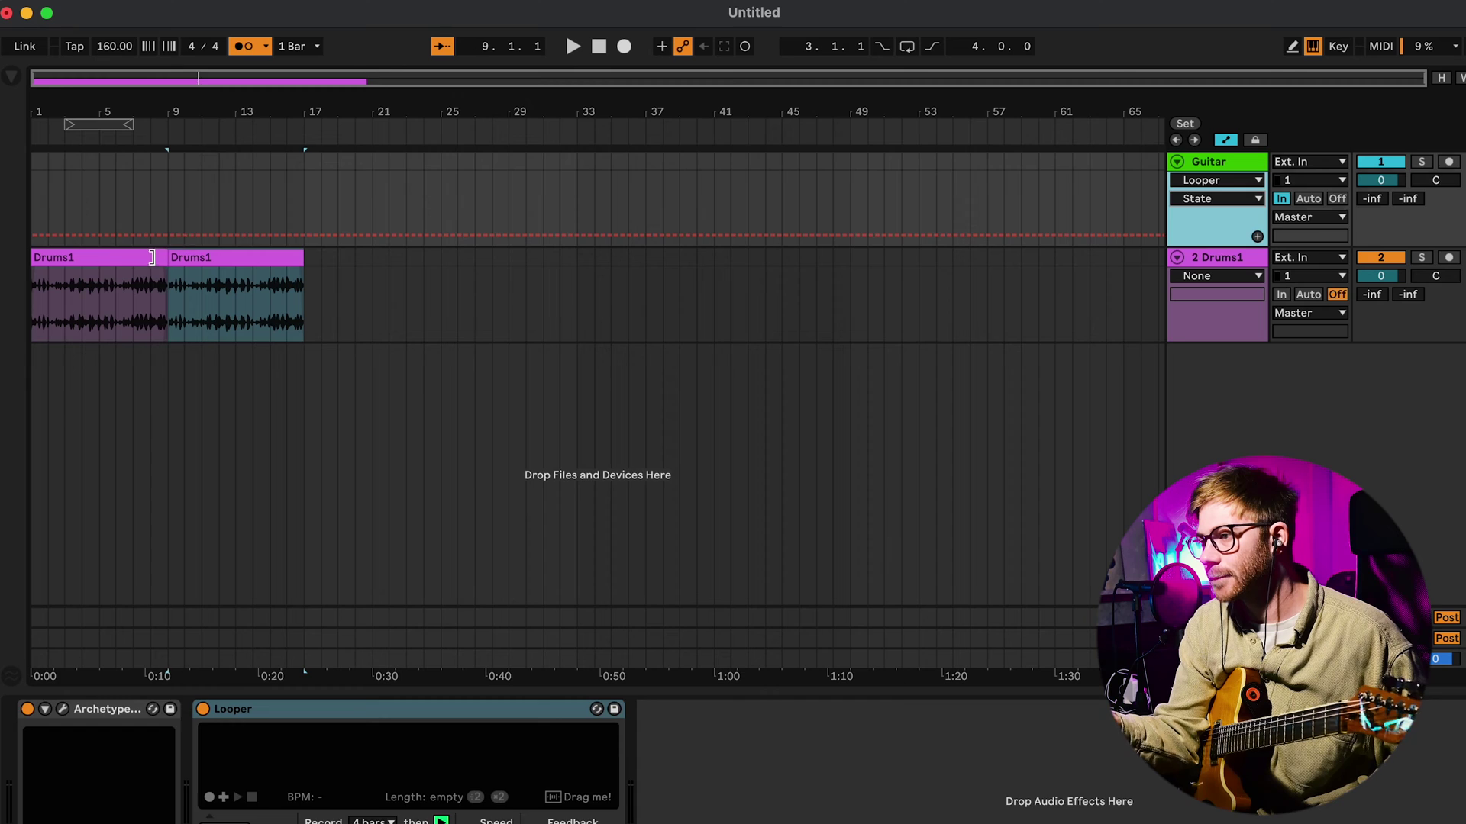
Move the Drums1 clips to bar 5, draw Looper State steps at bars 5, 9 and 13, then play
{"action": "left_click_drag", "start_coordinate": [88, 252], "coordinate": [157, 254]}
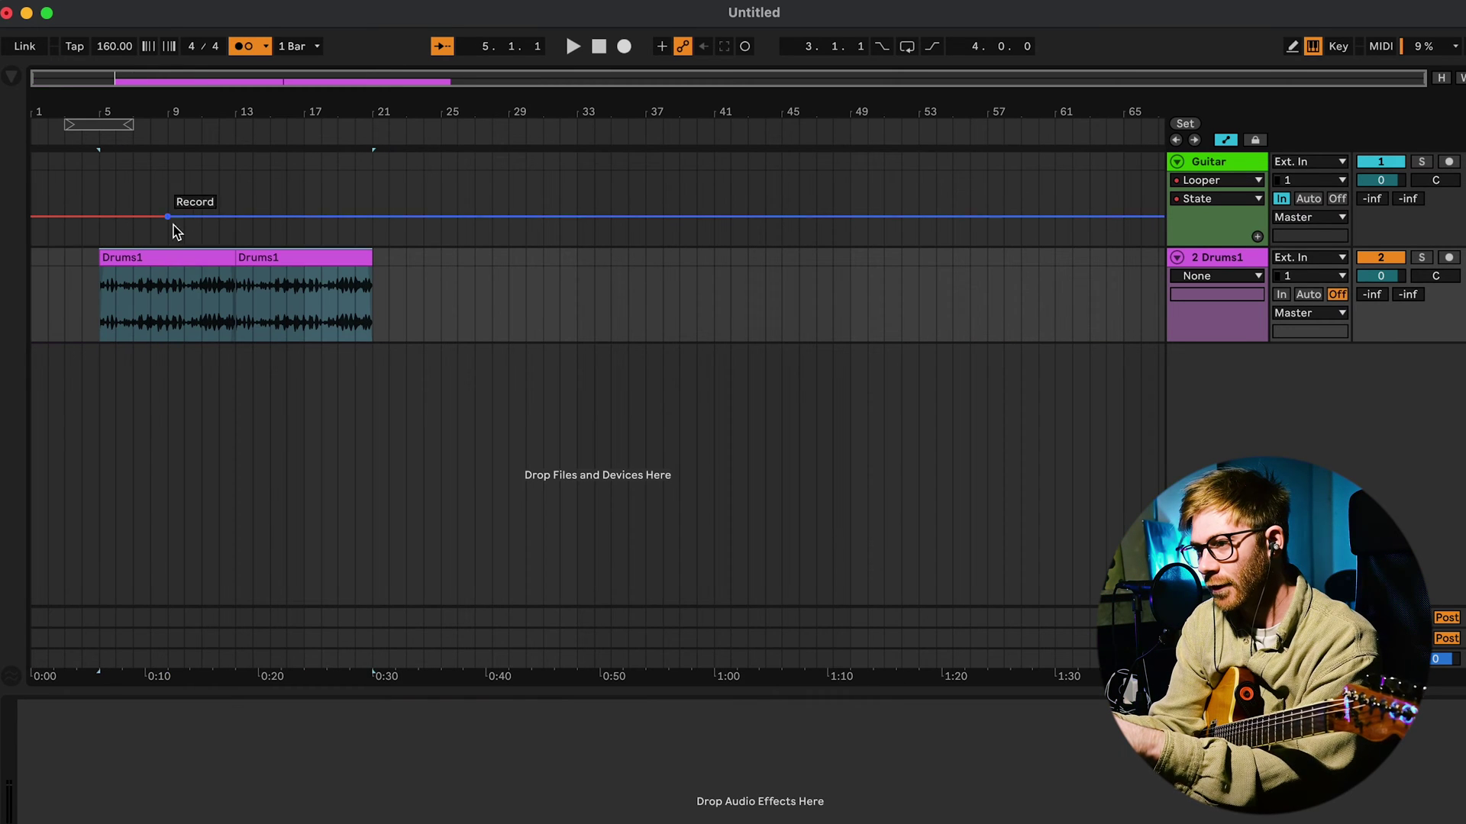
{"action": "left_click", "coordinate": [153, 220]}
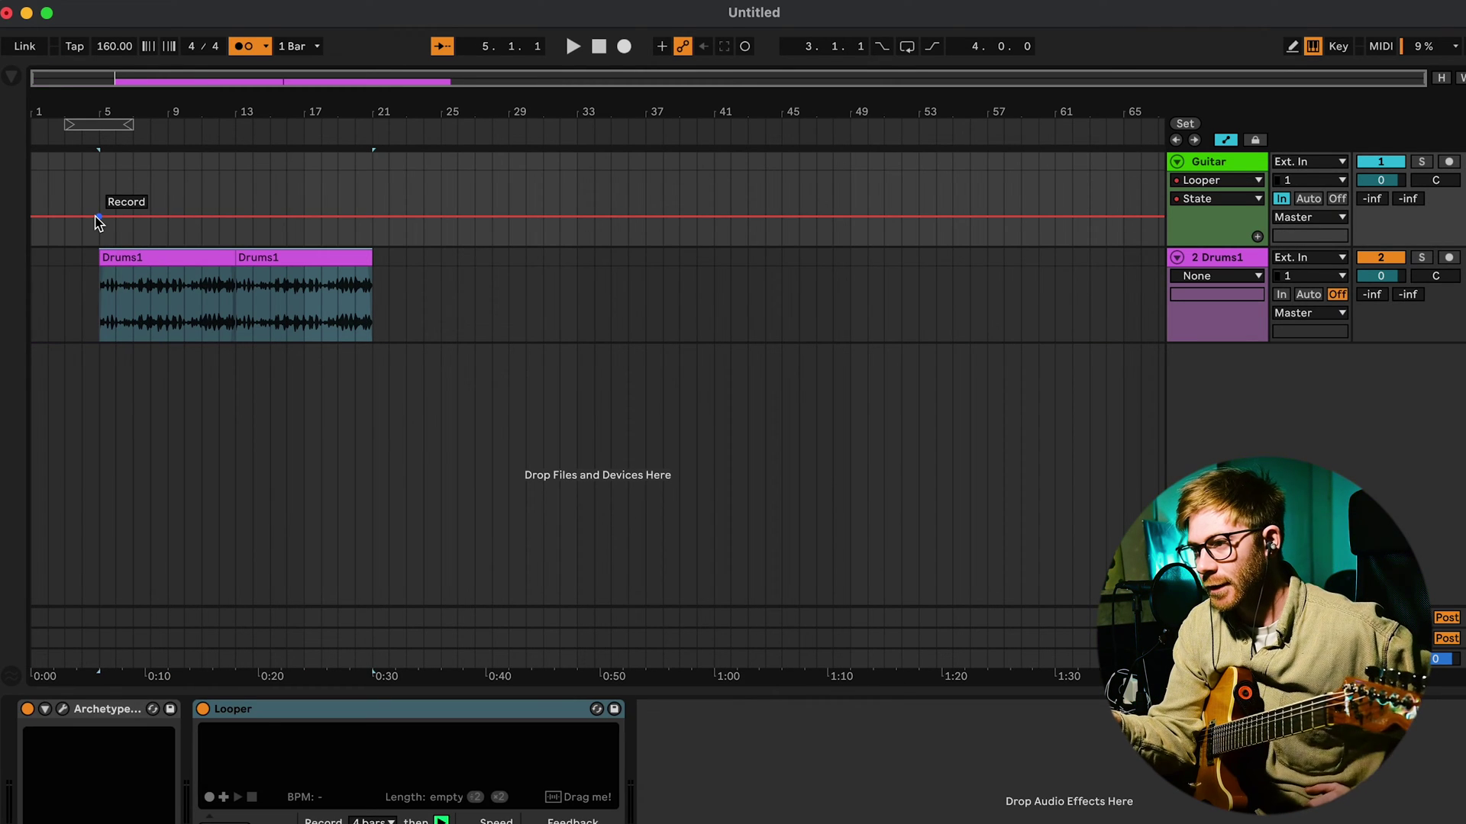
{"action": "left_click", "coordinate": [97, 220]}
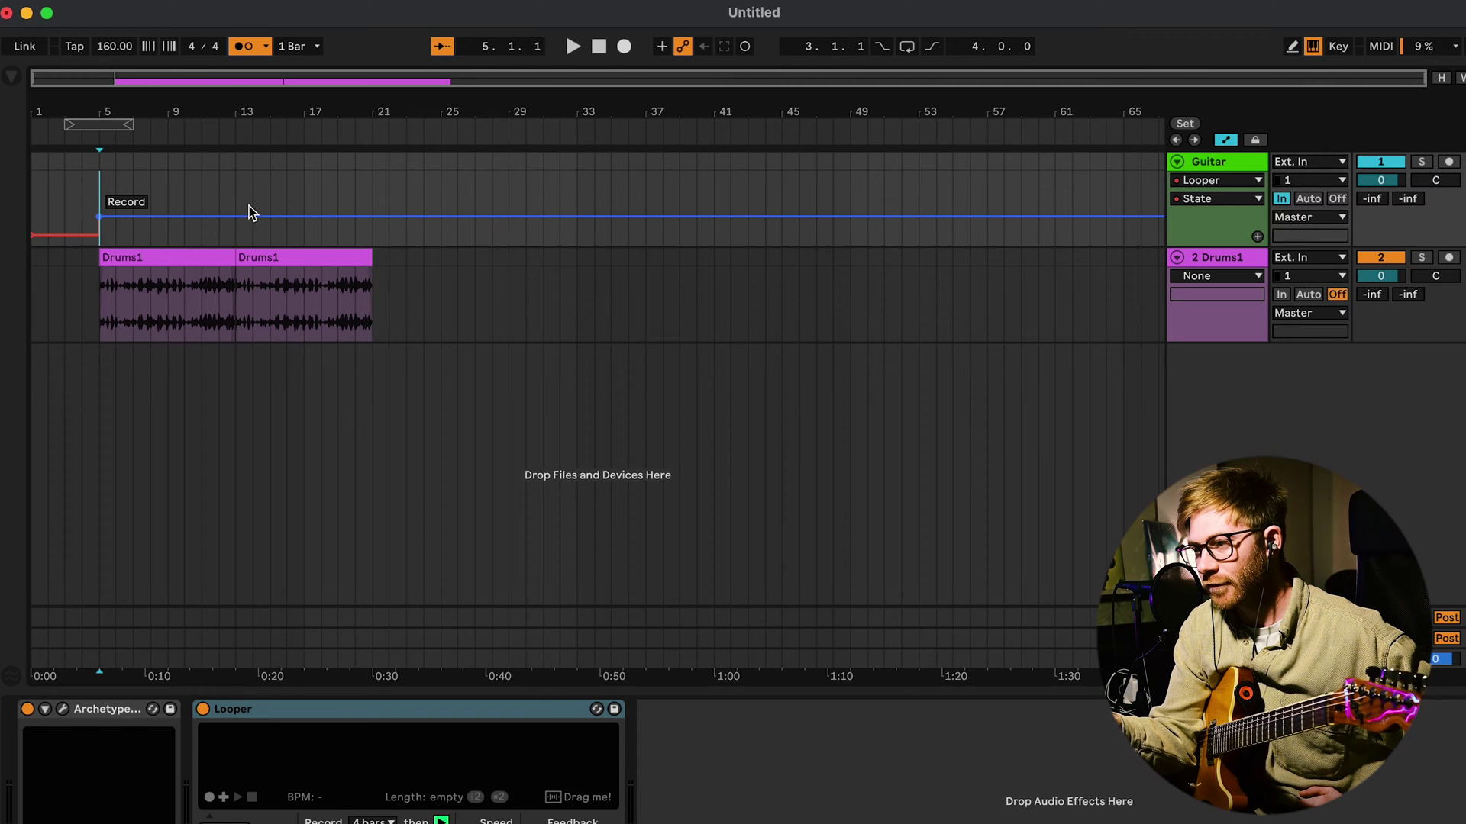
{"action": "left_click", "coordinate": [256, 258]}
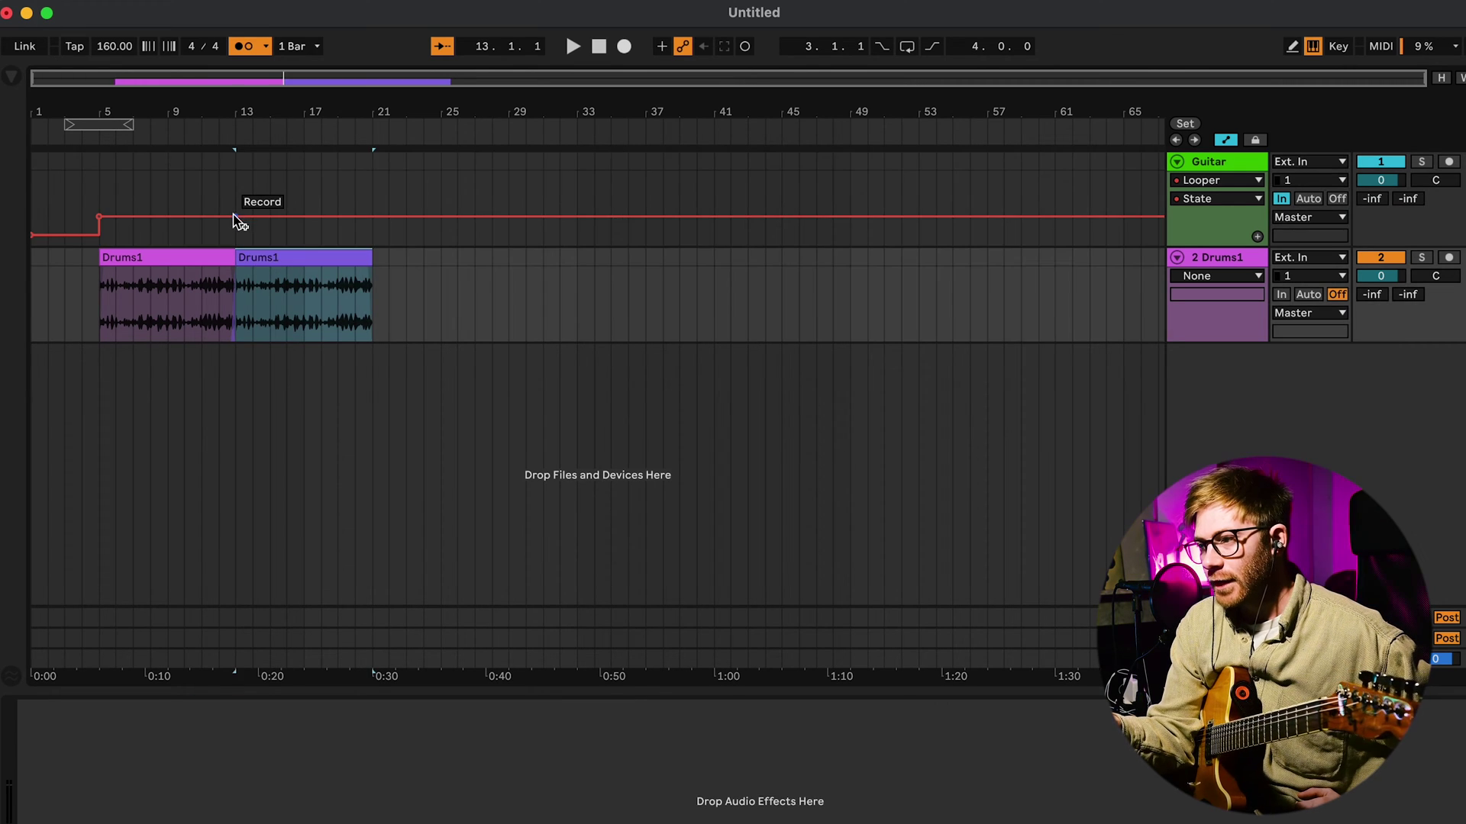
{"action": "left_click", "coordinate": [235, 217]}
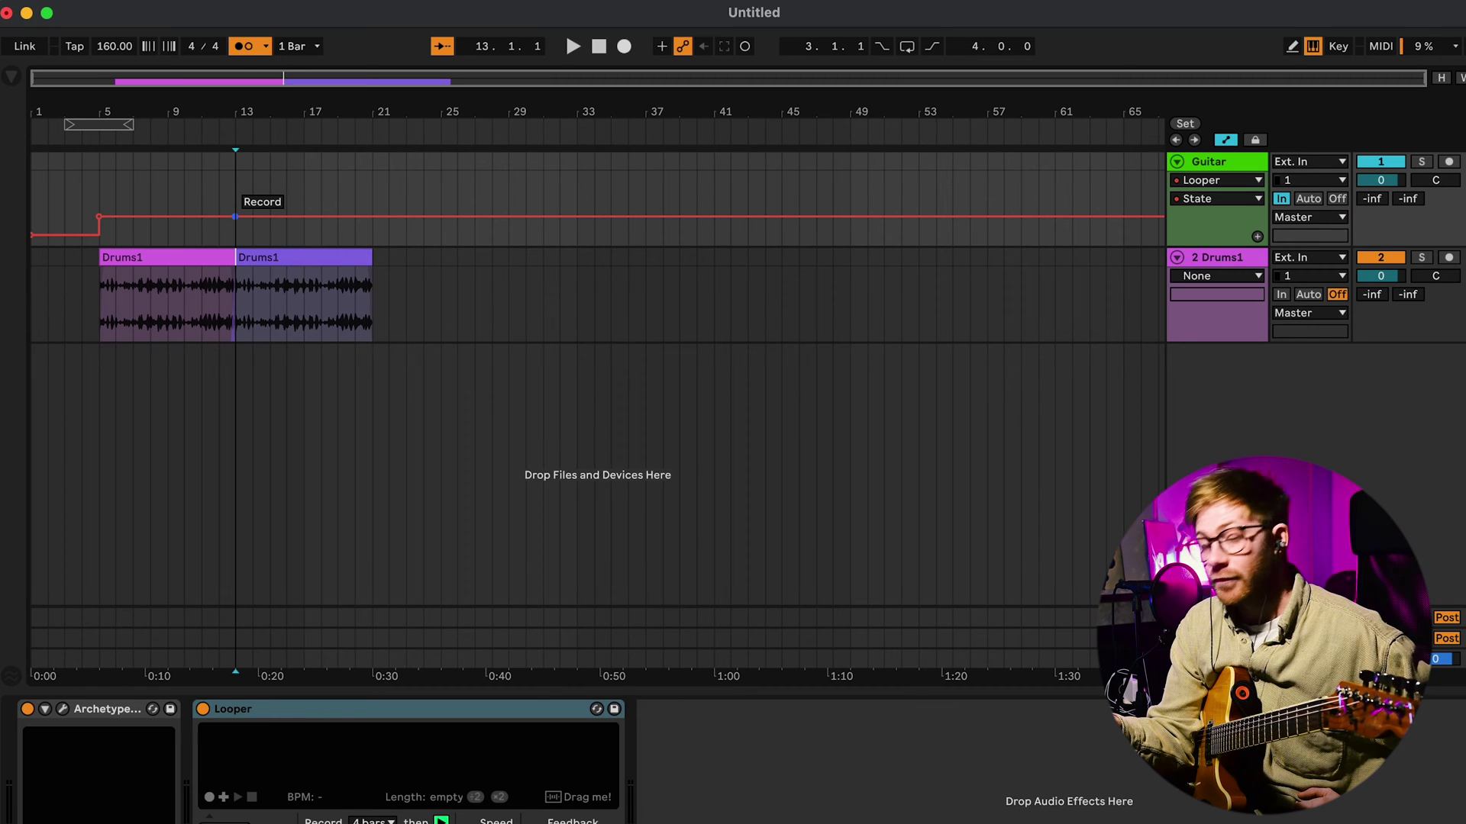
{"action": "mouse_move", "coordinate": [235, 216]}
{"action": "left_mouse_down"}
{"action": "mouse_move", "coordinate": [133, 217]}
{"action": "mouse_move", "coordinate": [236, 217]}
{"action": "mouse_move", "coordinate": [168, 217]}
{"action": "mouse_move", "coordinate": [168, 199]}
{"action": "mouse_move", "coordinate": [240, 221]}
{"action": "mouse_move", "coordinate": [239, 238]}
{"action": "left_mouse_up"}
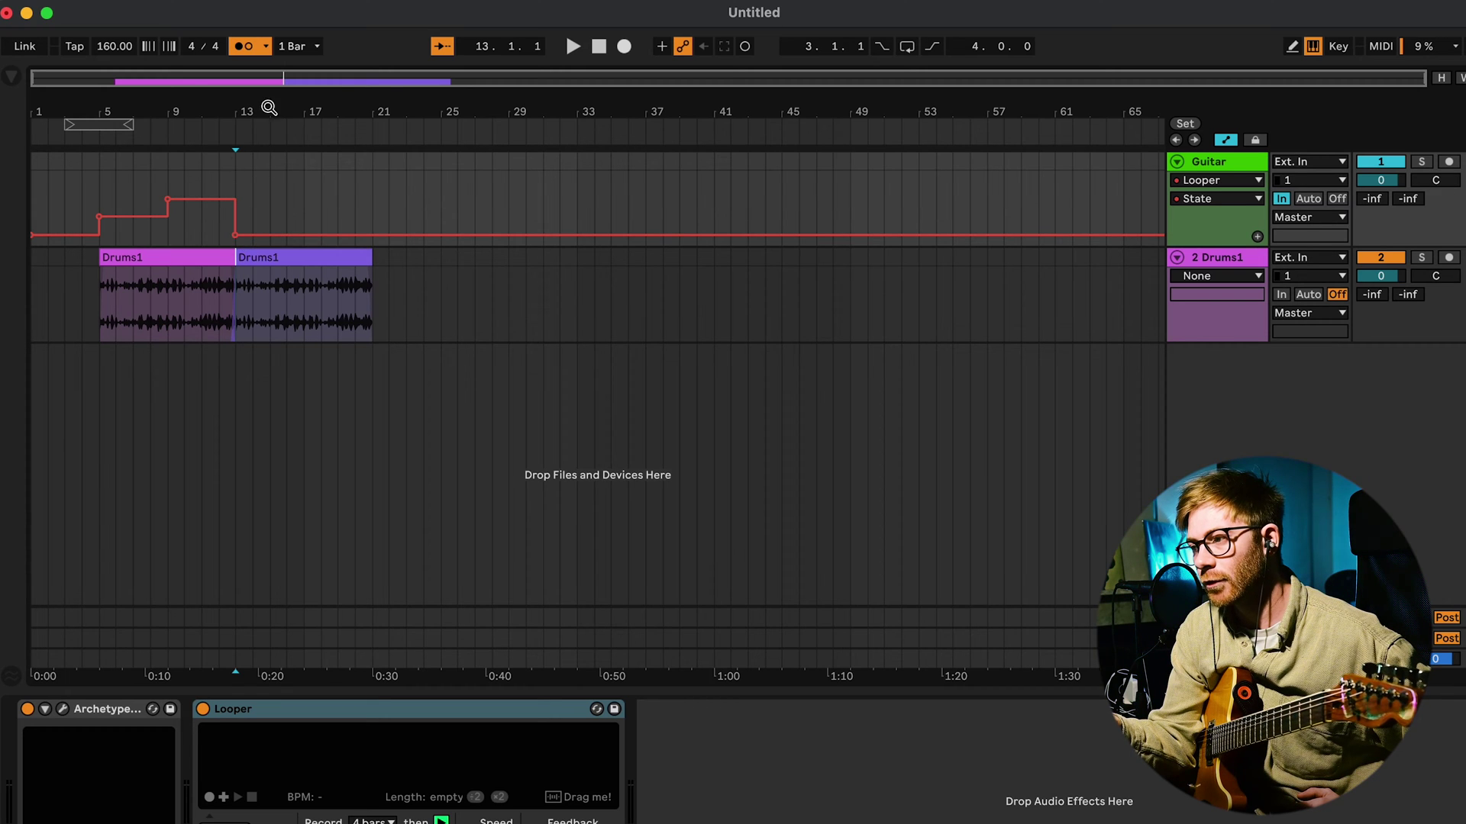
{"action": "left_click", "coordinate": [573, 46]}
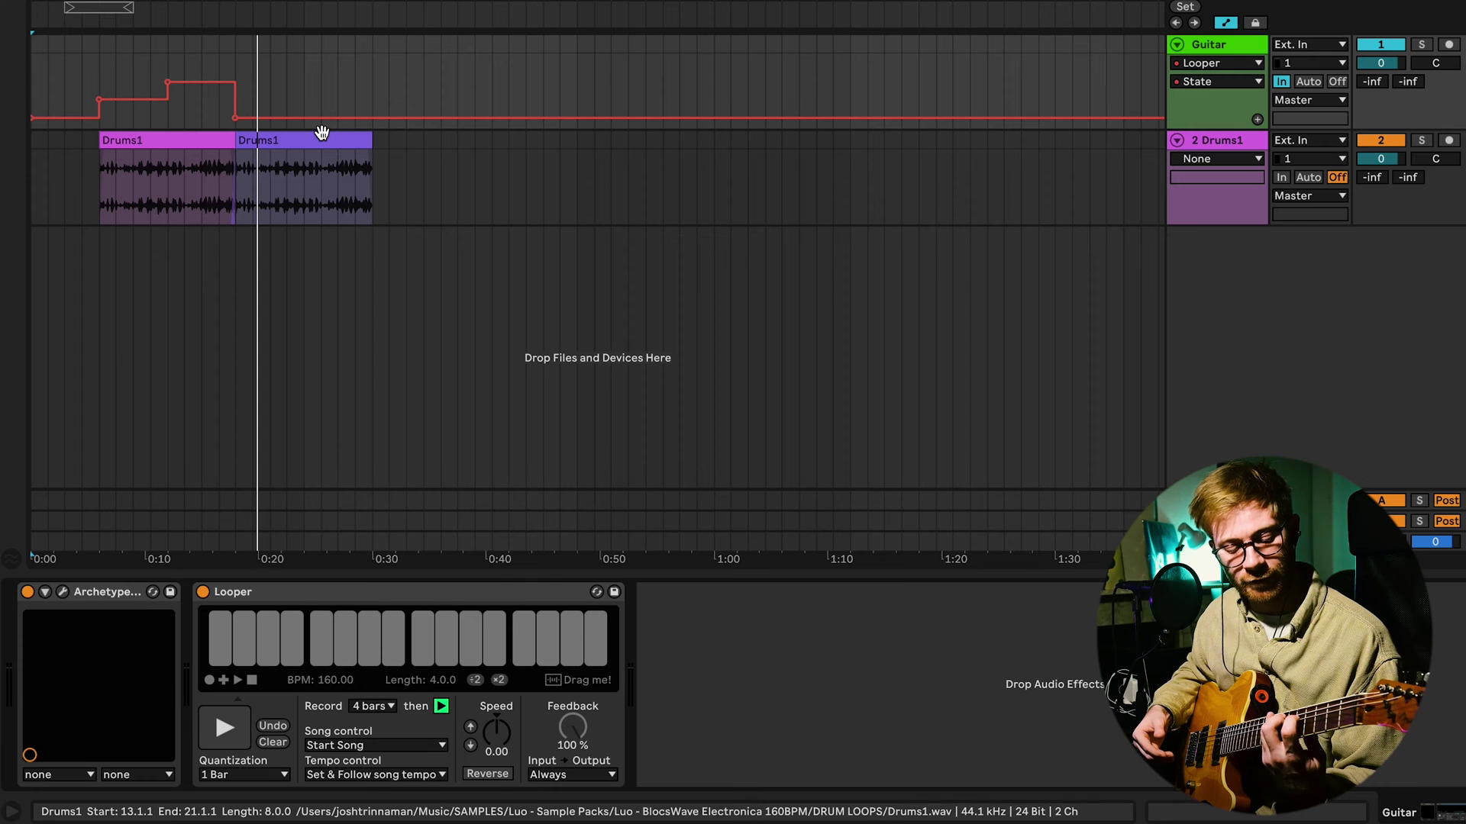
Duplicate the Drums1 clip after the others and stretch the high Looper State step to bar 37
{"action": "left_click_drag", "start_coordinate": [321, 133], "coordinate": [646, 120]}
{"action": "left_click", "coordinate": [619, 120]}
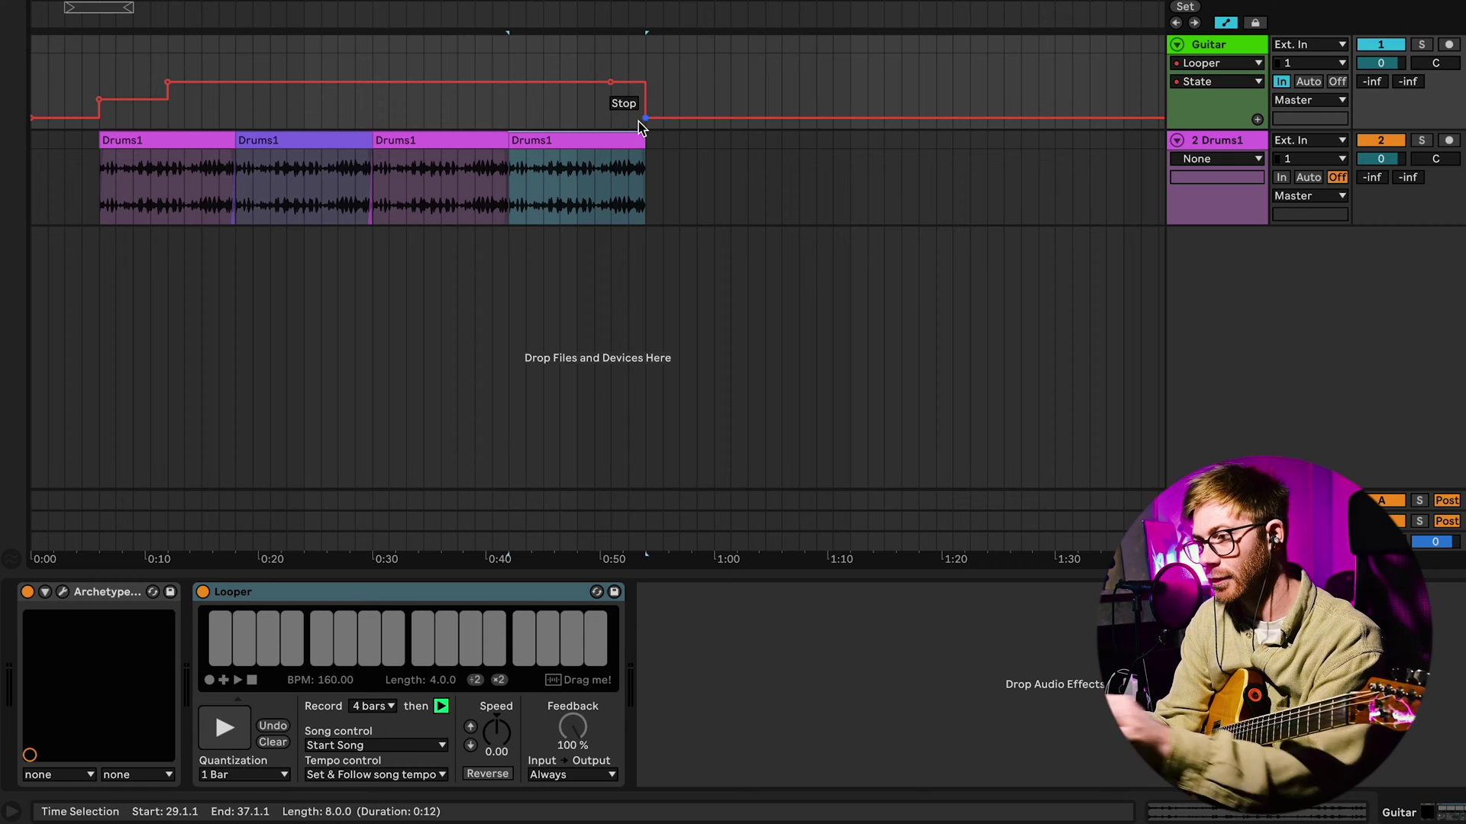
{"action": "mouse_move", "coordinate": [374, 86]}
{"action": "left_mouse_down"}
{"action": "mouse_move", "coordinate": [374, 122]}
{"action": "mouse_move", "coordinate": [376, 68]}
{"action": "left_mouse_up"}
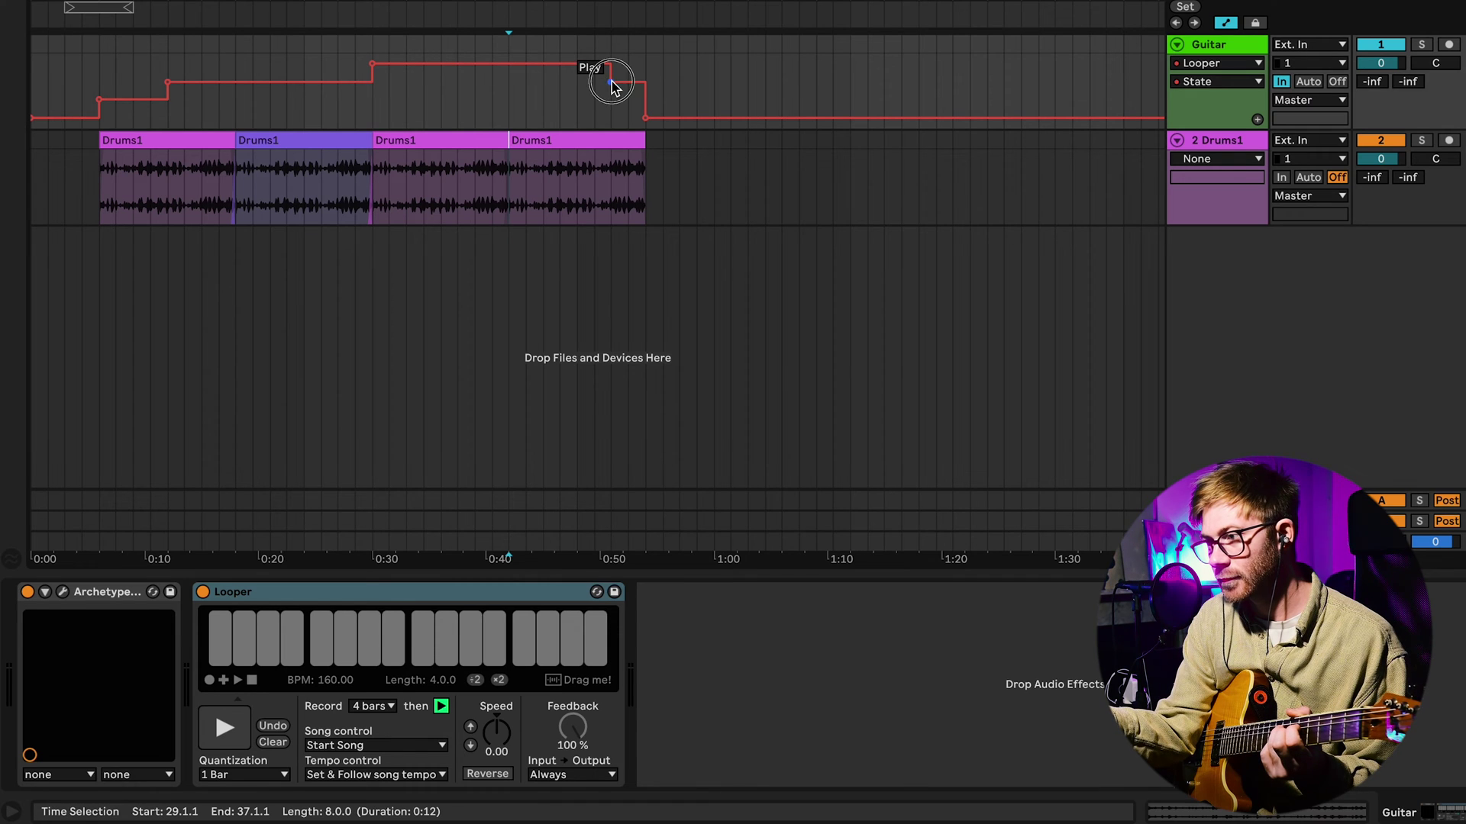
{"action": "mouse_move", "coordinate": [509, 66]}
{"action": "left_mouse_down"}
{"action": "mouse_move", "coordinate": [510, 99]}
{"action": "mouse_move", "coordinate": [510, 67]}
{"action": "mouse_move", "coordinate": [510, 83]}
{"action": "left_mouse_up"}
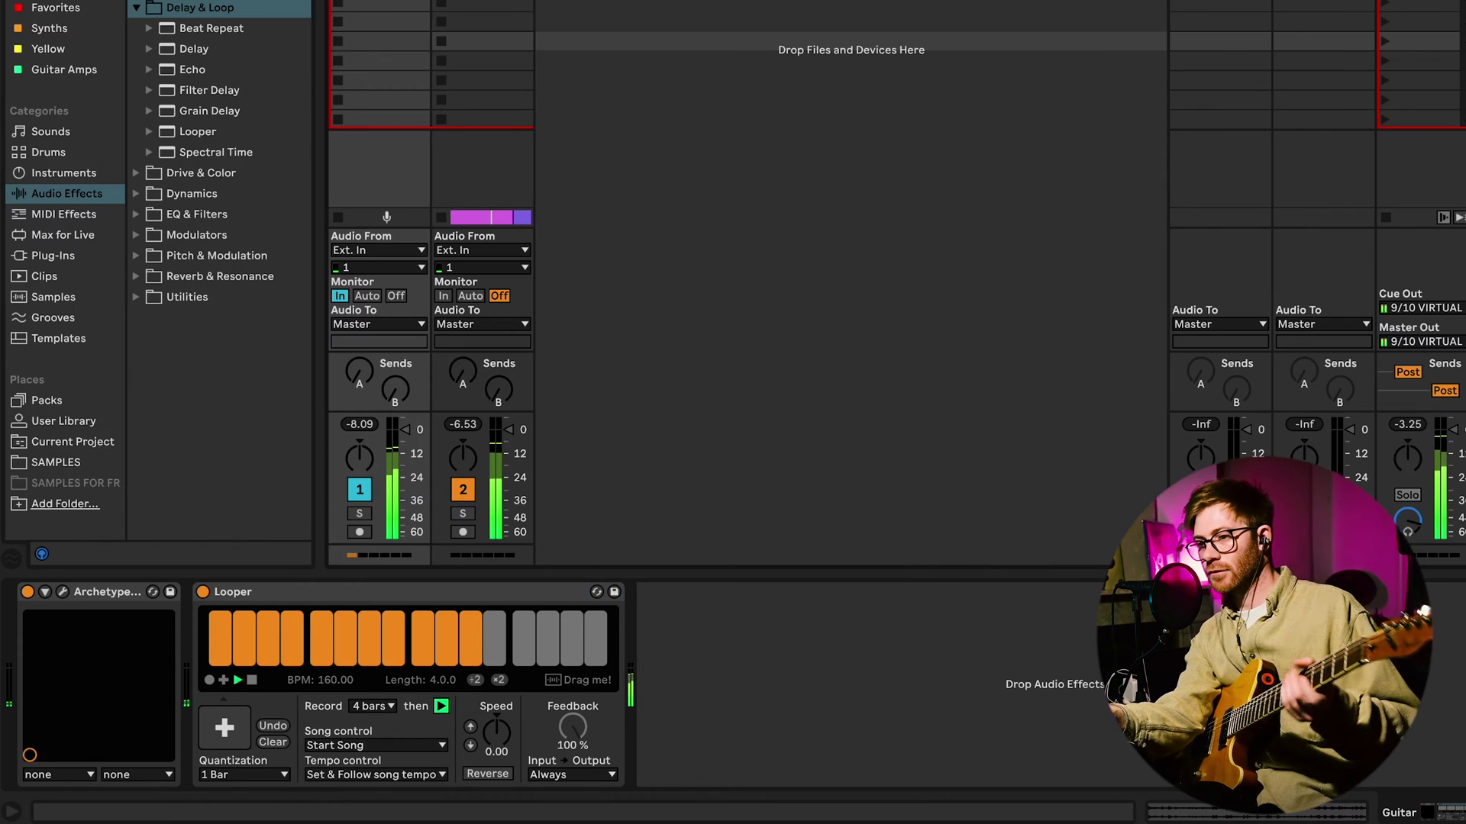
Raise the Guitar's Send B into the Delay return, increasing Feedback and setting the Right delay time to 6
{"action": "left_click_drag", "start_coordinate": [395, 391], "coordinate": [395, 370]}
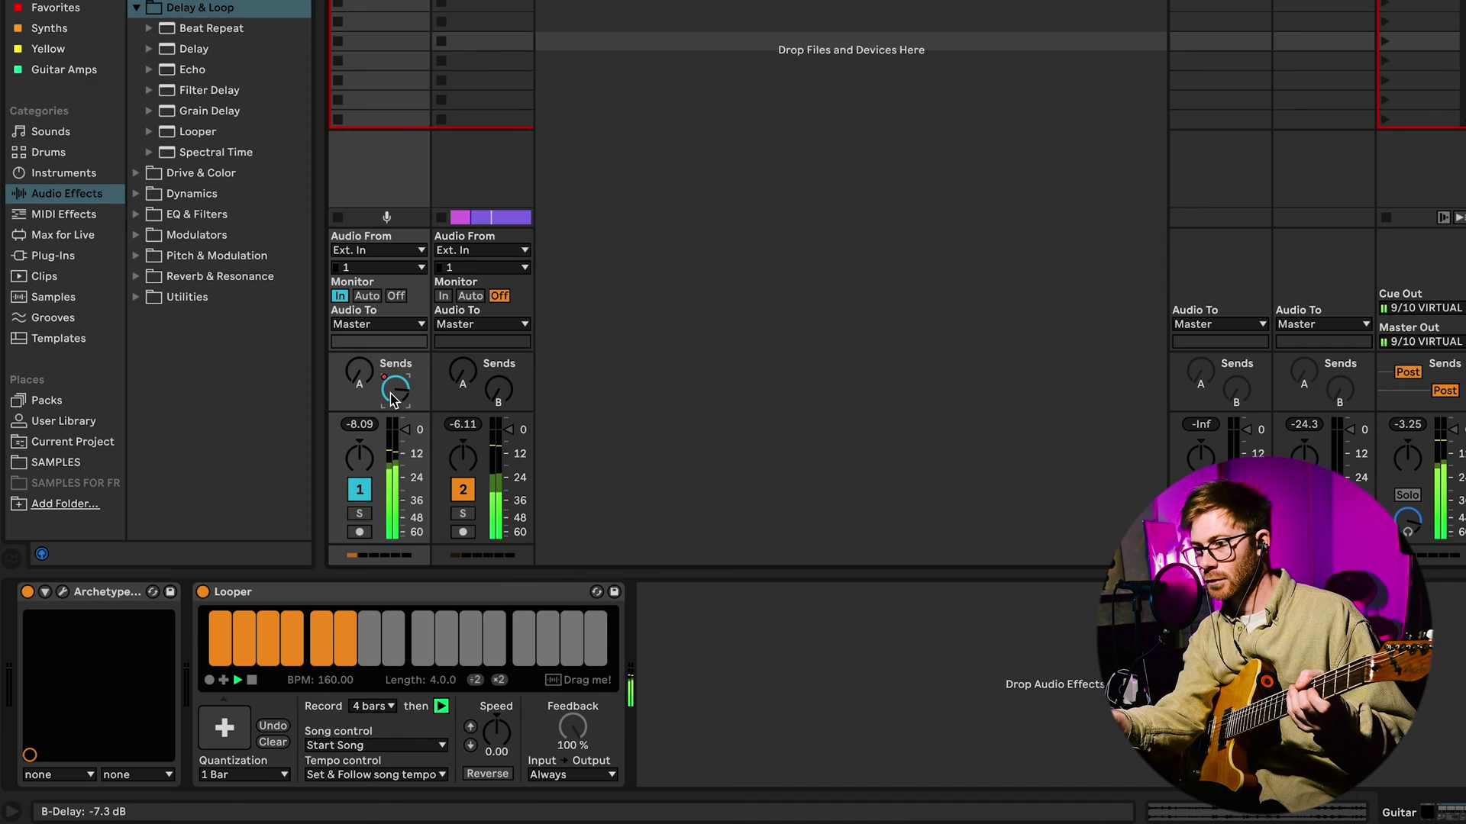
{"action": "left_click", "coordinate": [1323, 267]}
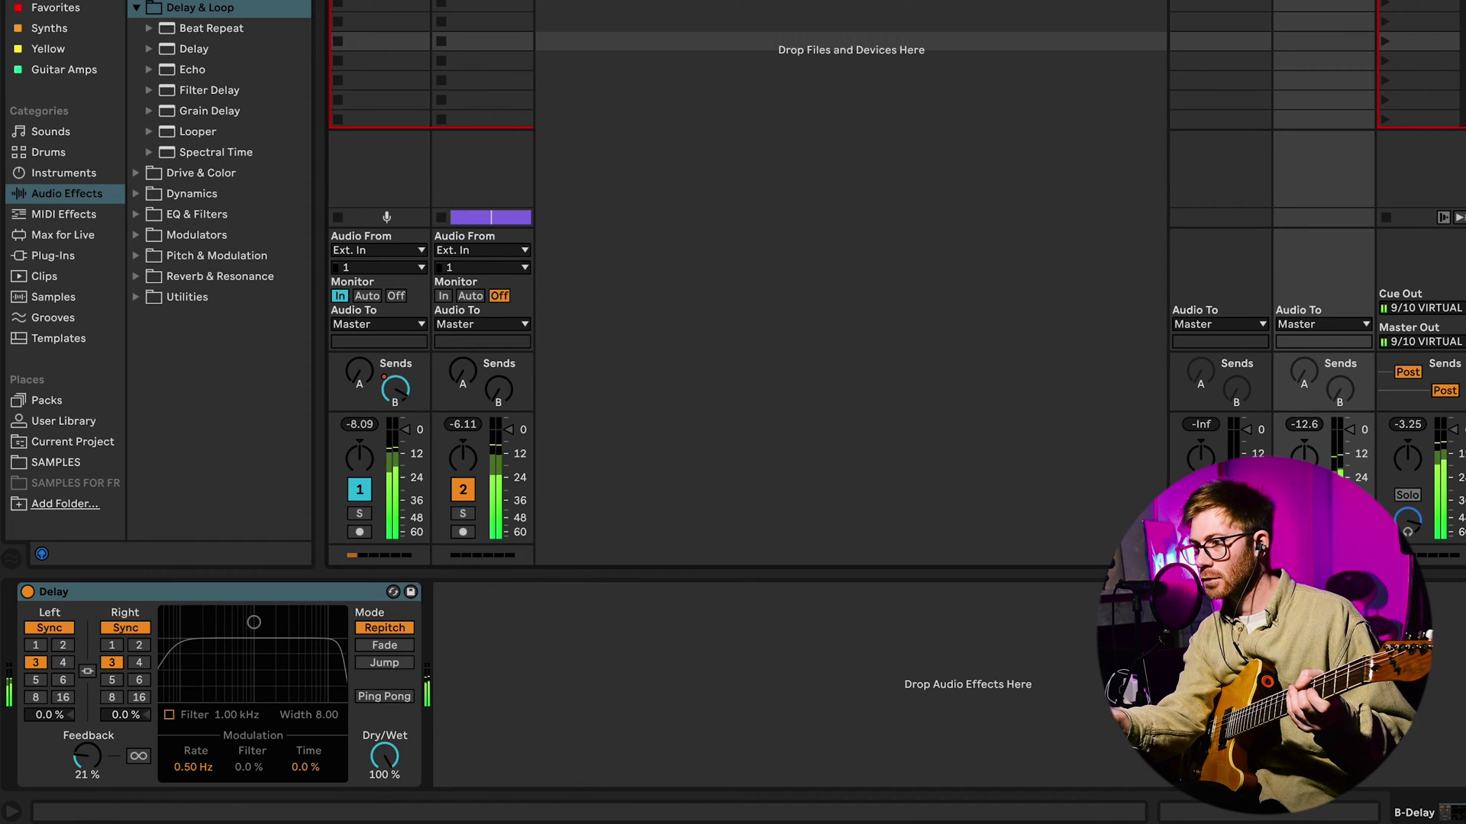
{"action": "left_click", "coordinate": [111, 680]}
{"action": "left_click_drag", "start_coordinate": [87, 756], "coordinate": [87, 725]}
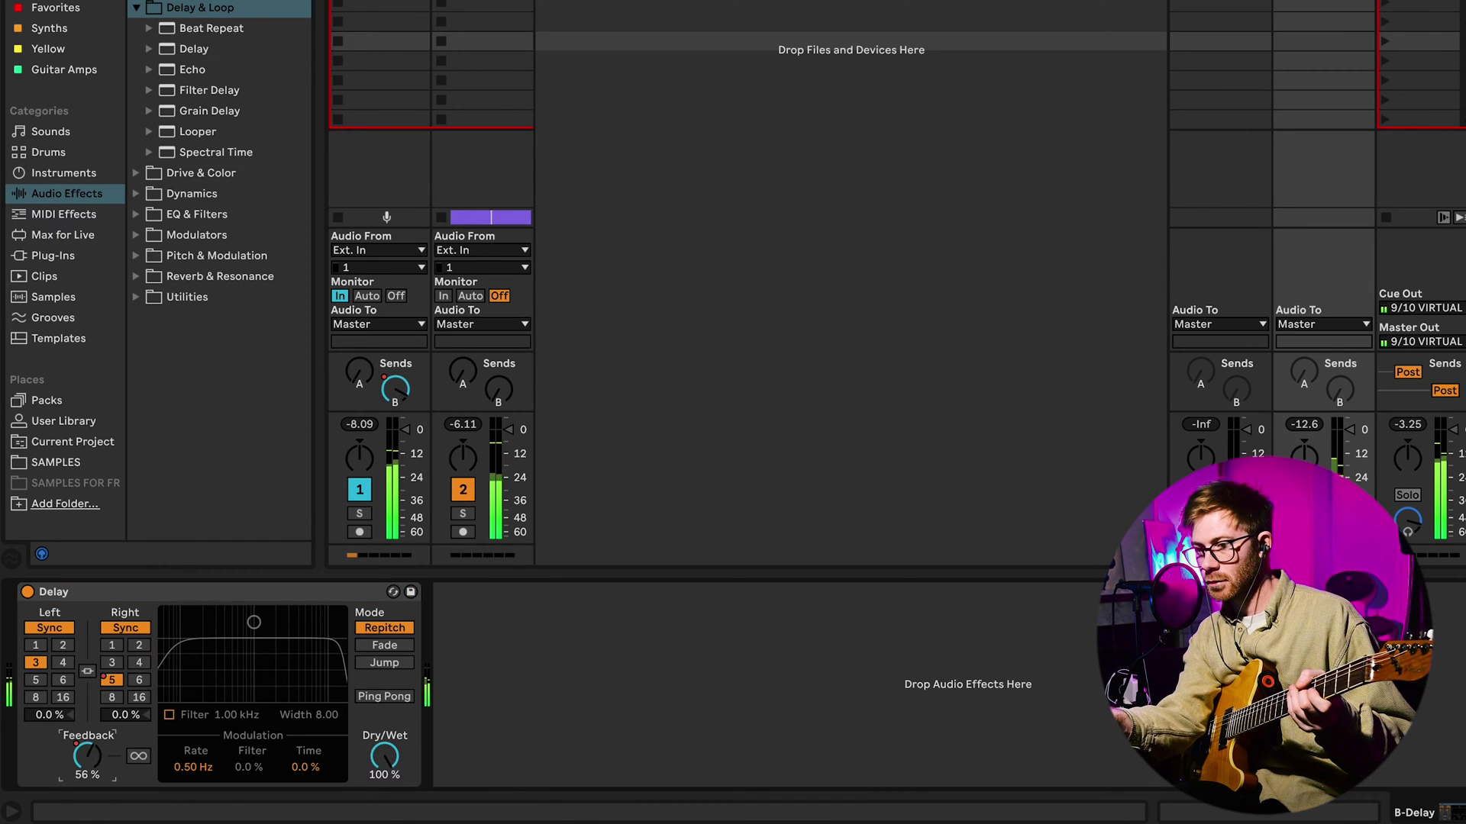
{"action": "left_click", "coordinate": [137, 680]}
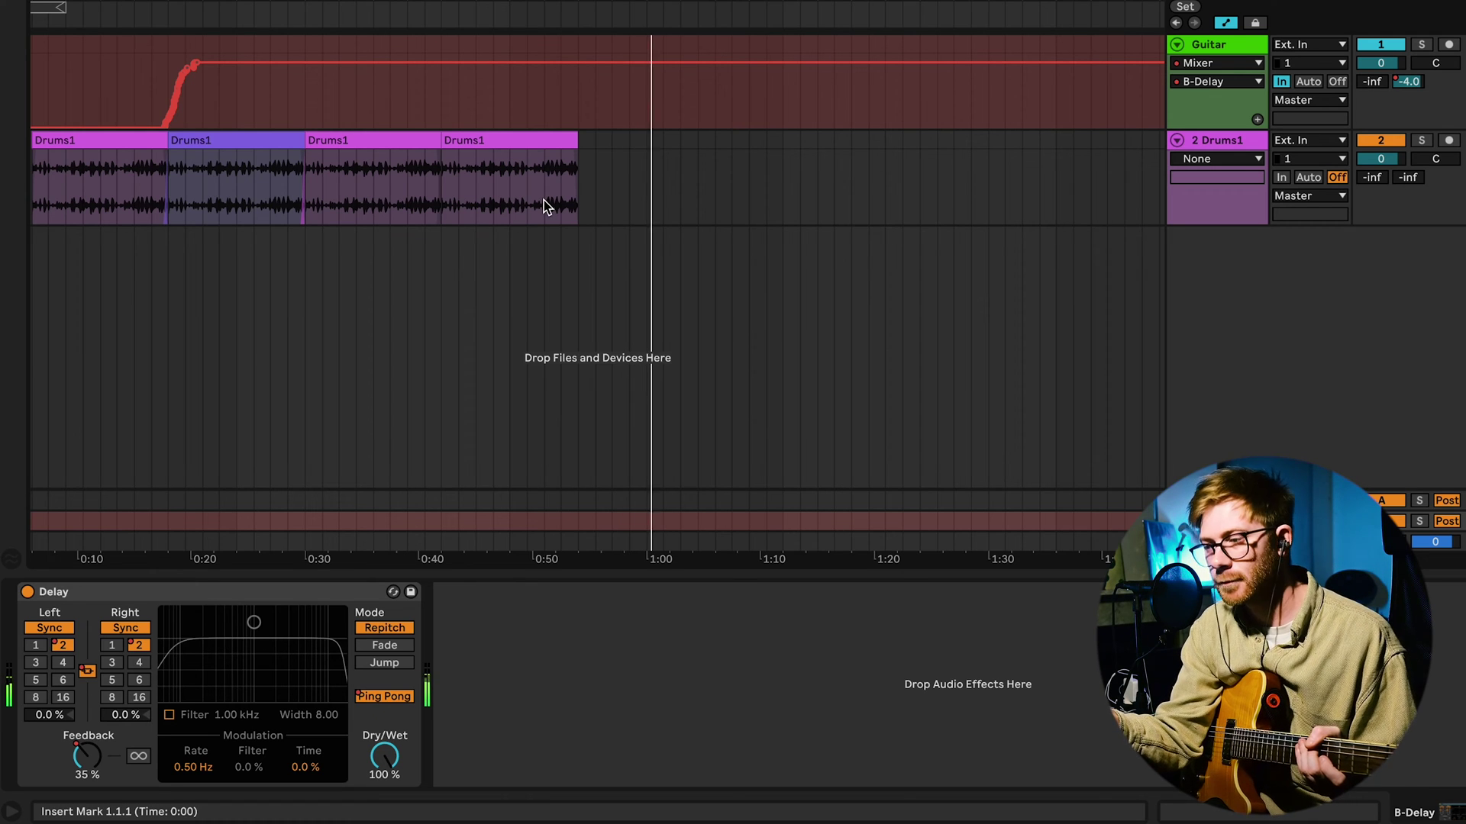
Stop playback and delete the recorded send automation up to 0:53
{"action": "key", "text": "space"}
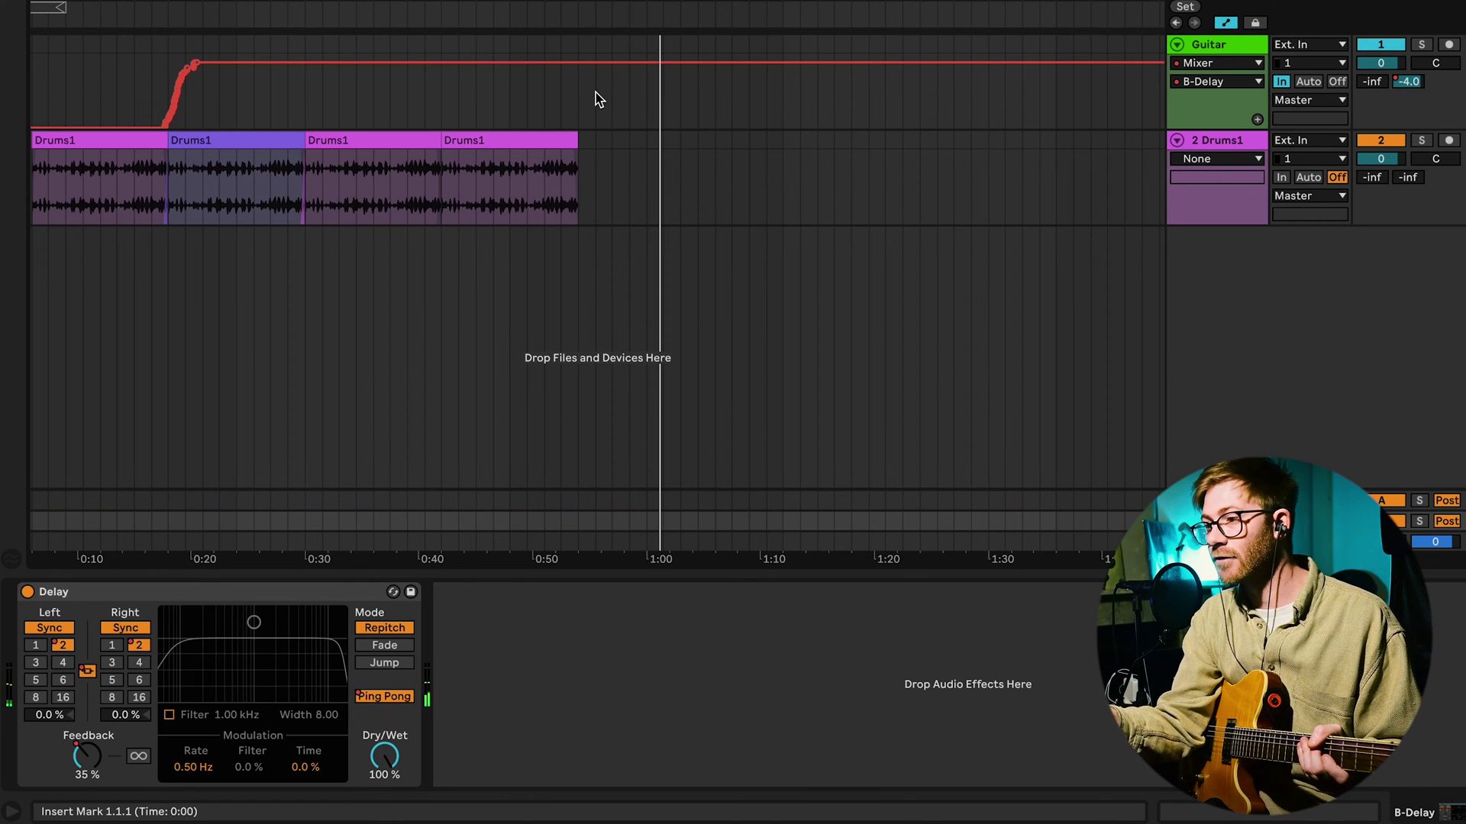
{"action": "left_click_drag", "start_coordinate": [612, 99], "coordinate": [2, 96]}
{"action": "key", "text": "Delete"}
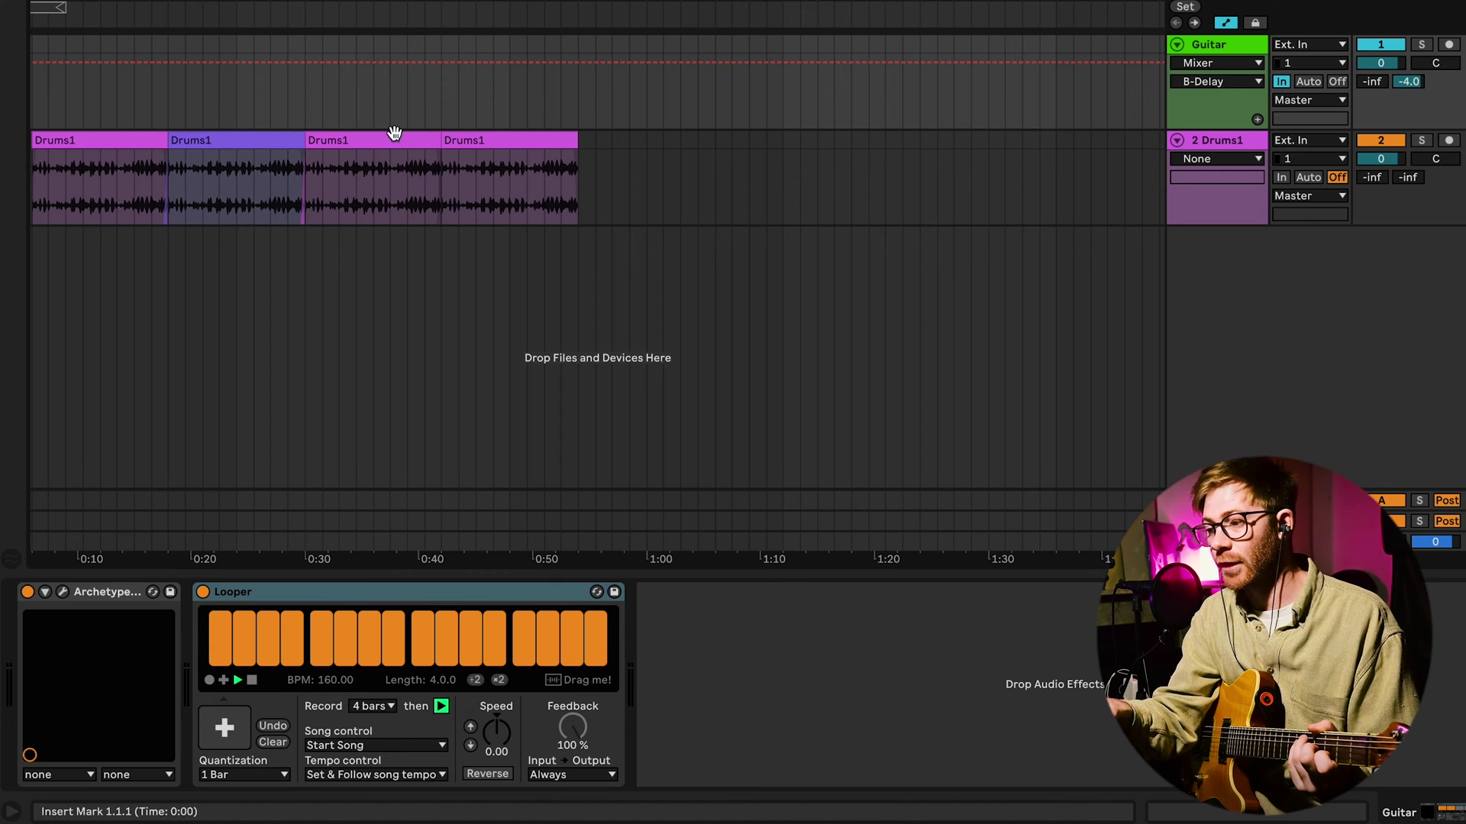
Restart the set from the beginning with the Looper recording the guitar, then show the Session mixer
{"action": "key", "text": "space"}
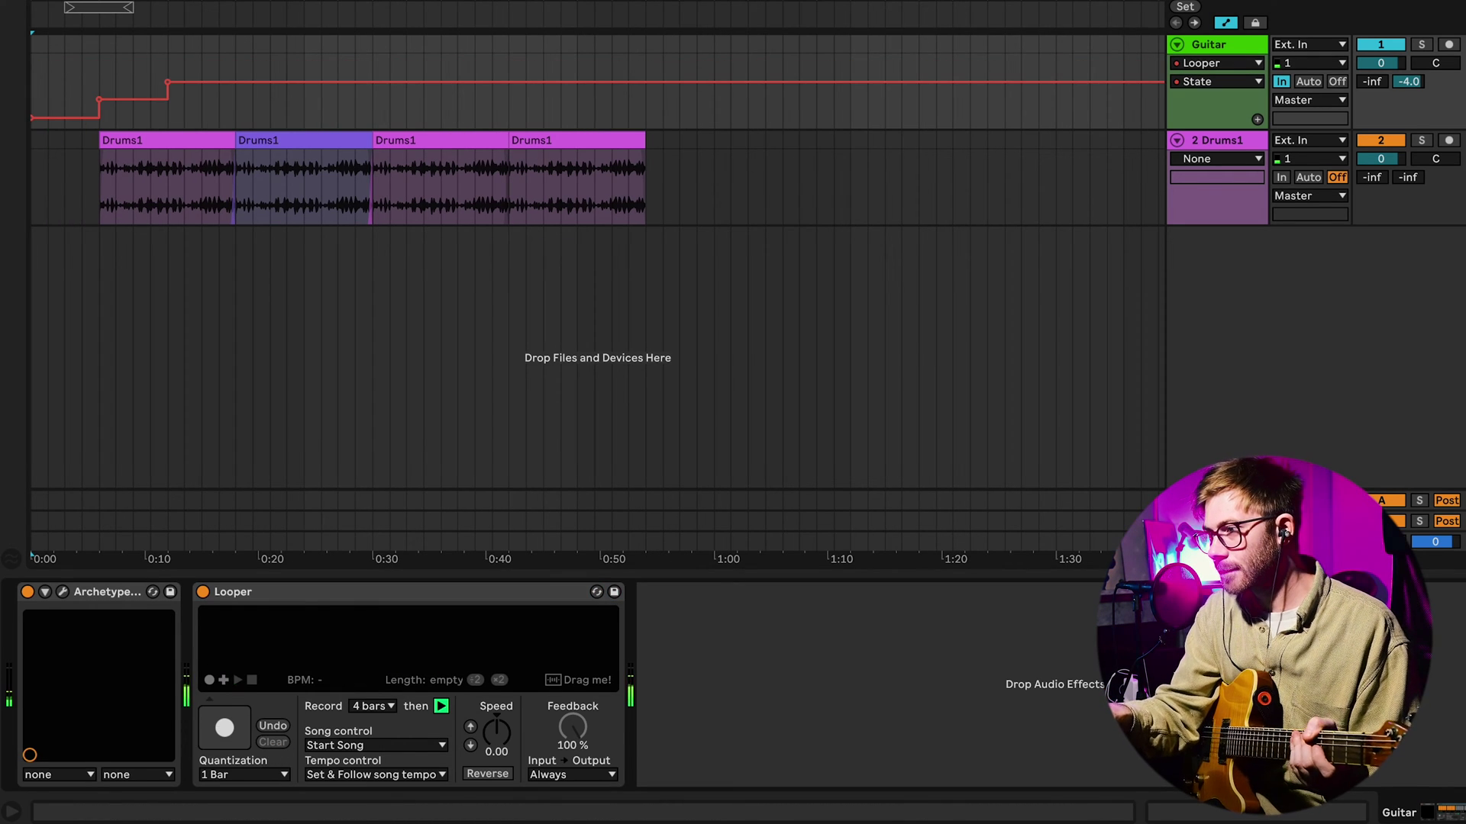
{"action": "left_click", "coordinate": [223, 725]}
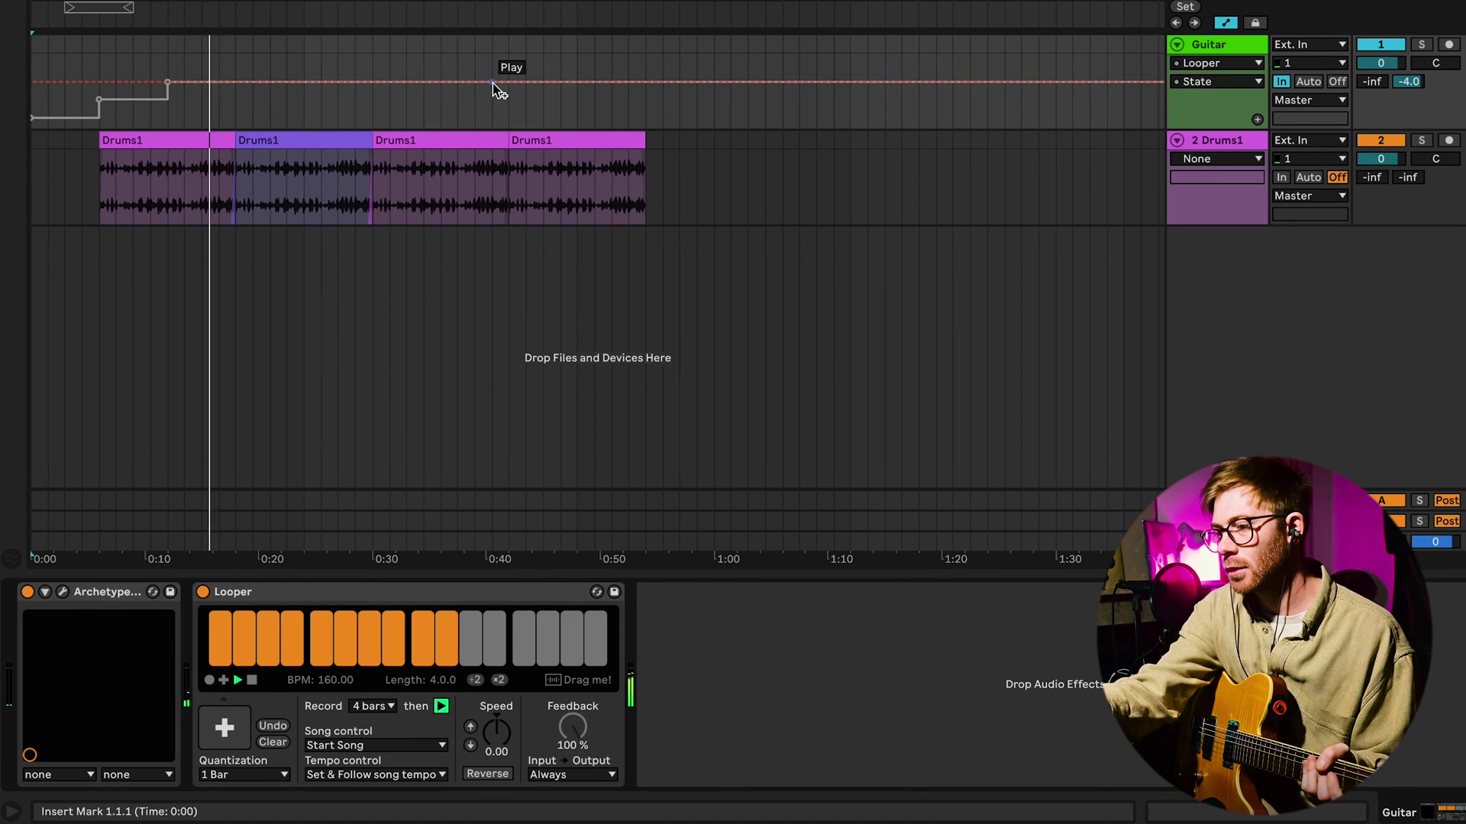
{"action": "key", "text": "Tab"}
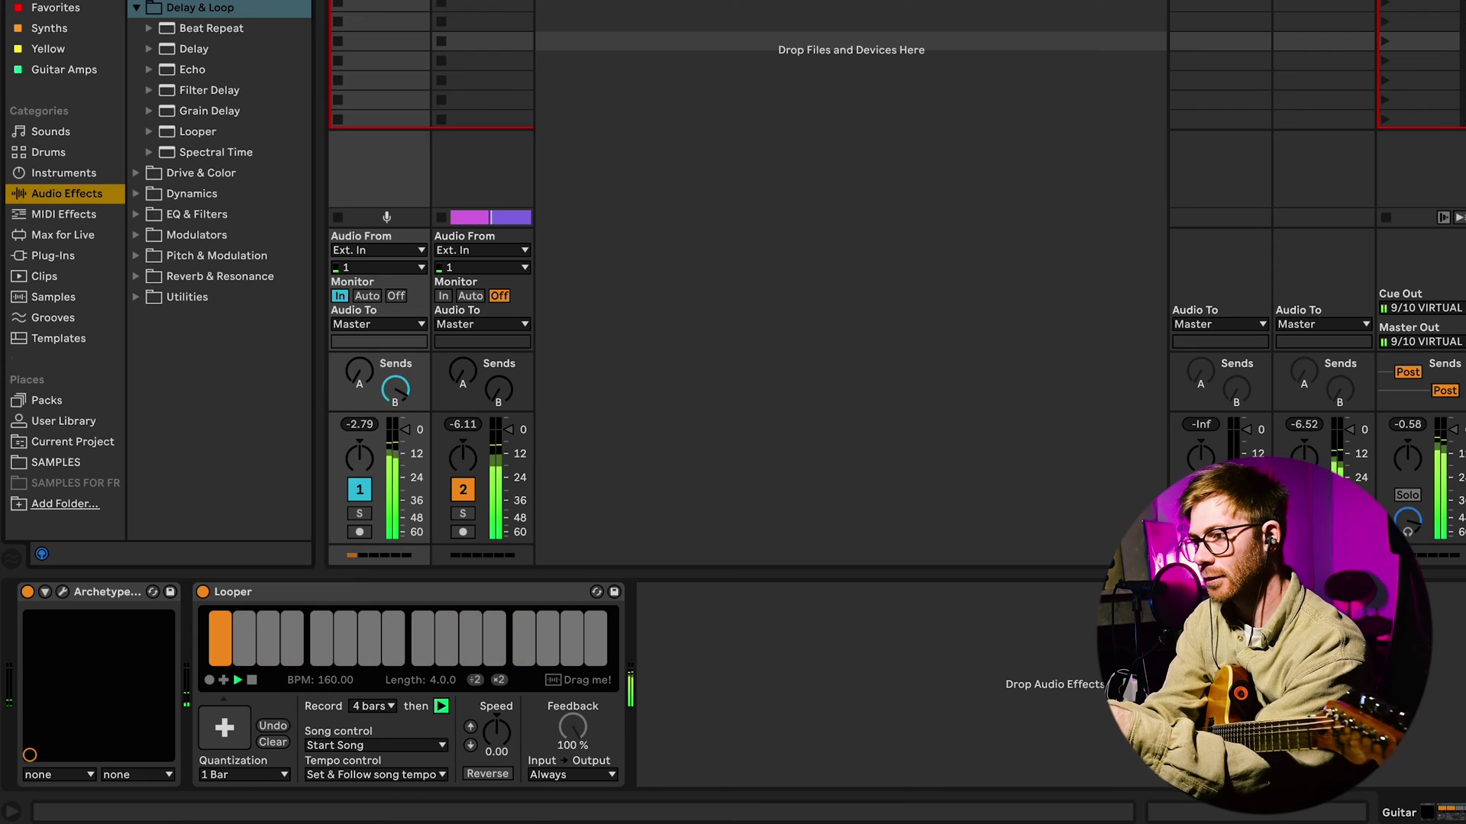
Add Beat Repeat after the Looper in Insert mode with Variation 5, plus a Delay before it with adjusted time
{"action": "key", "text": "ctrl+f"}
{"action": "type", "text": "beat"}
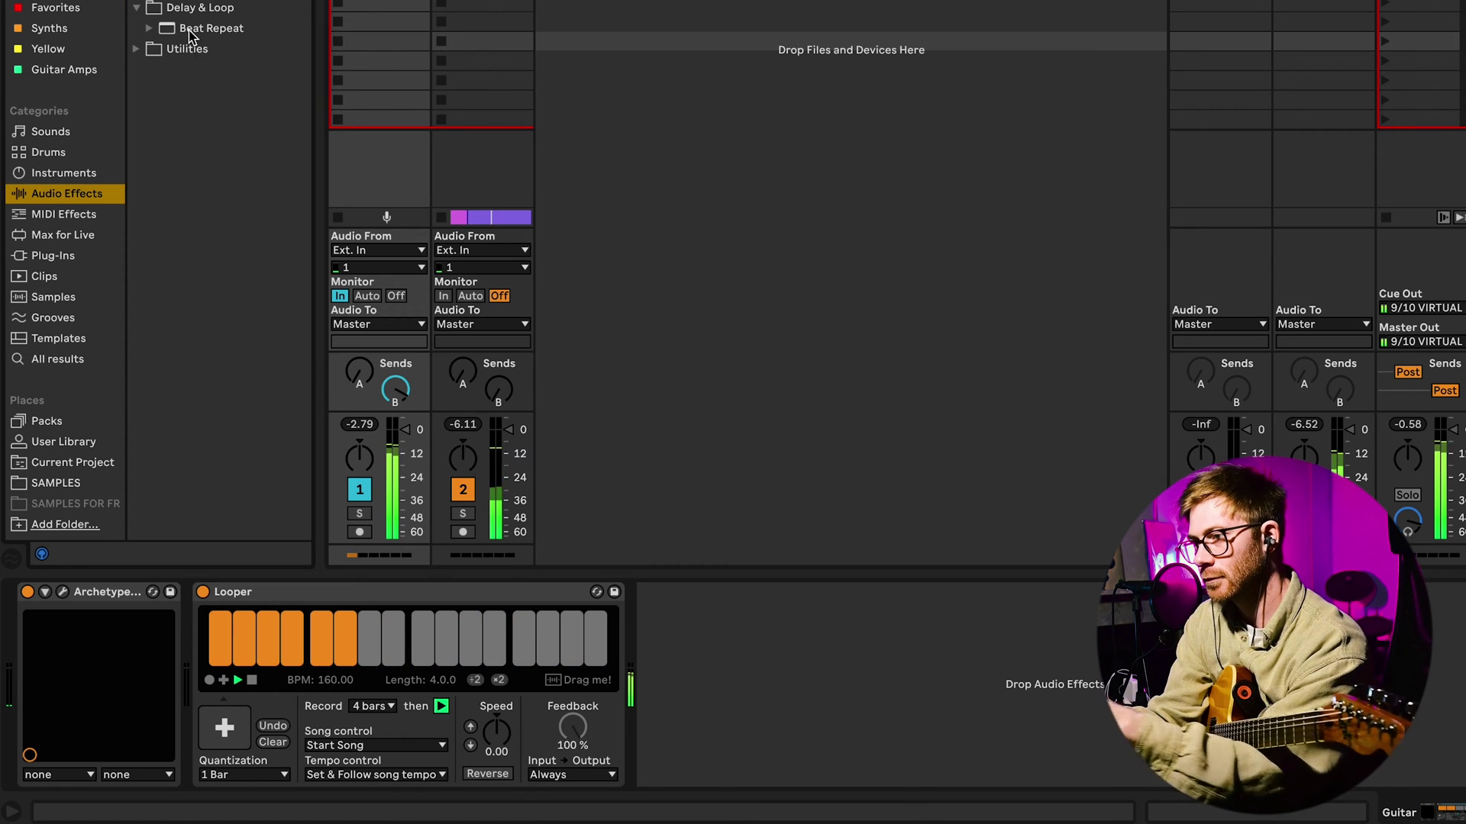
{"action": "left_click_drag", "start_coordinate": [192, 29], "coordinate": [837, 676]}
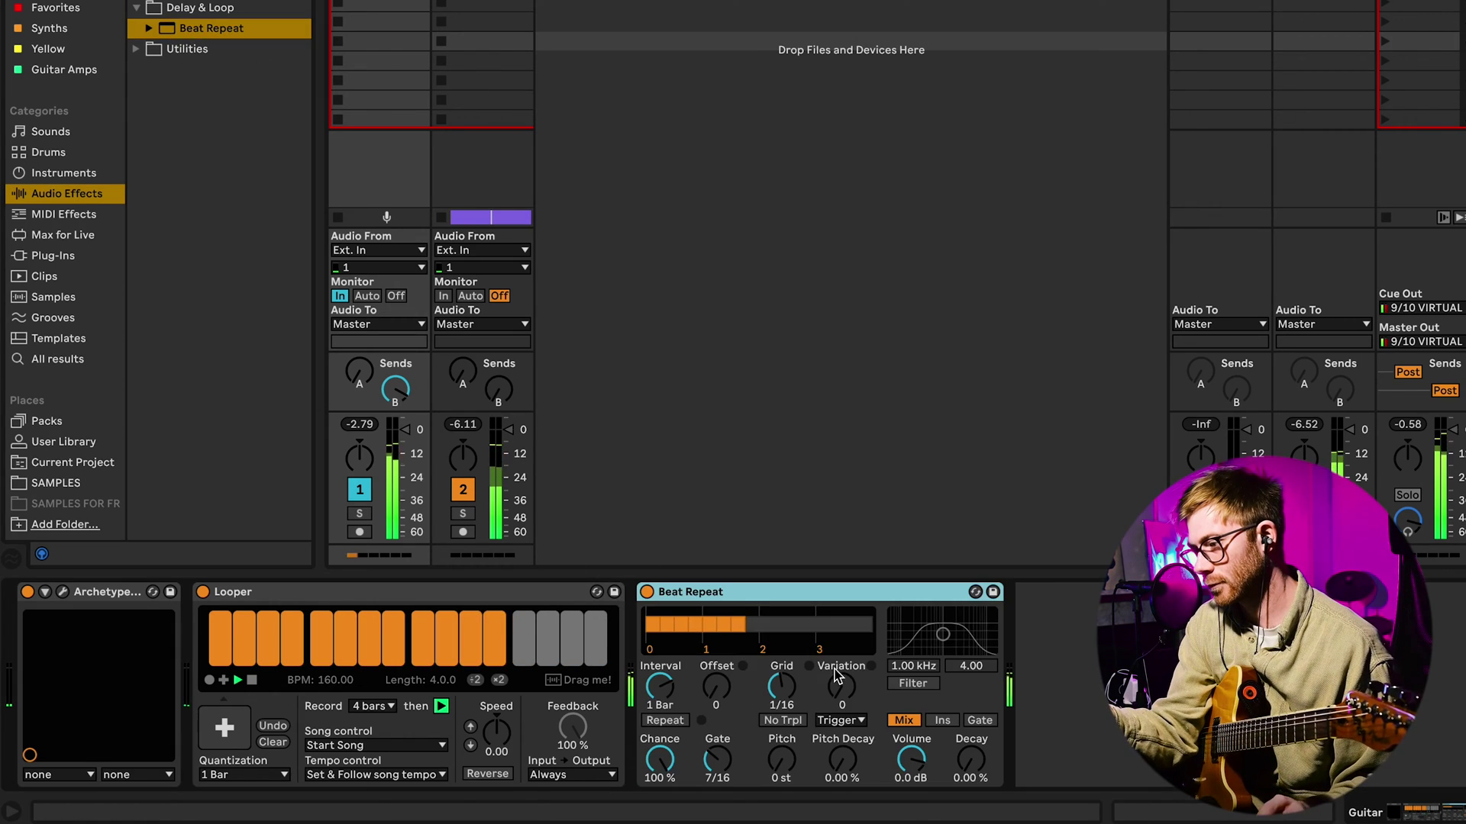
{"action": "left_click", "coordinate": [942, 721]}
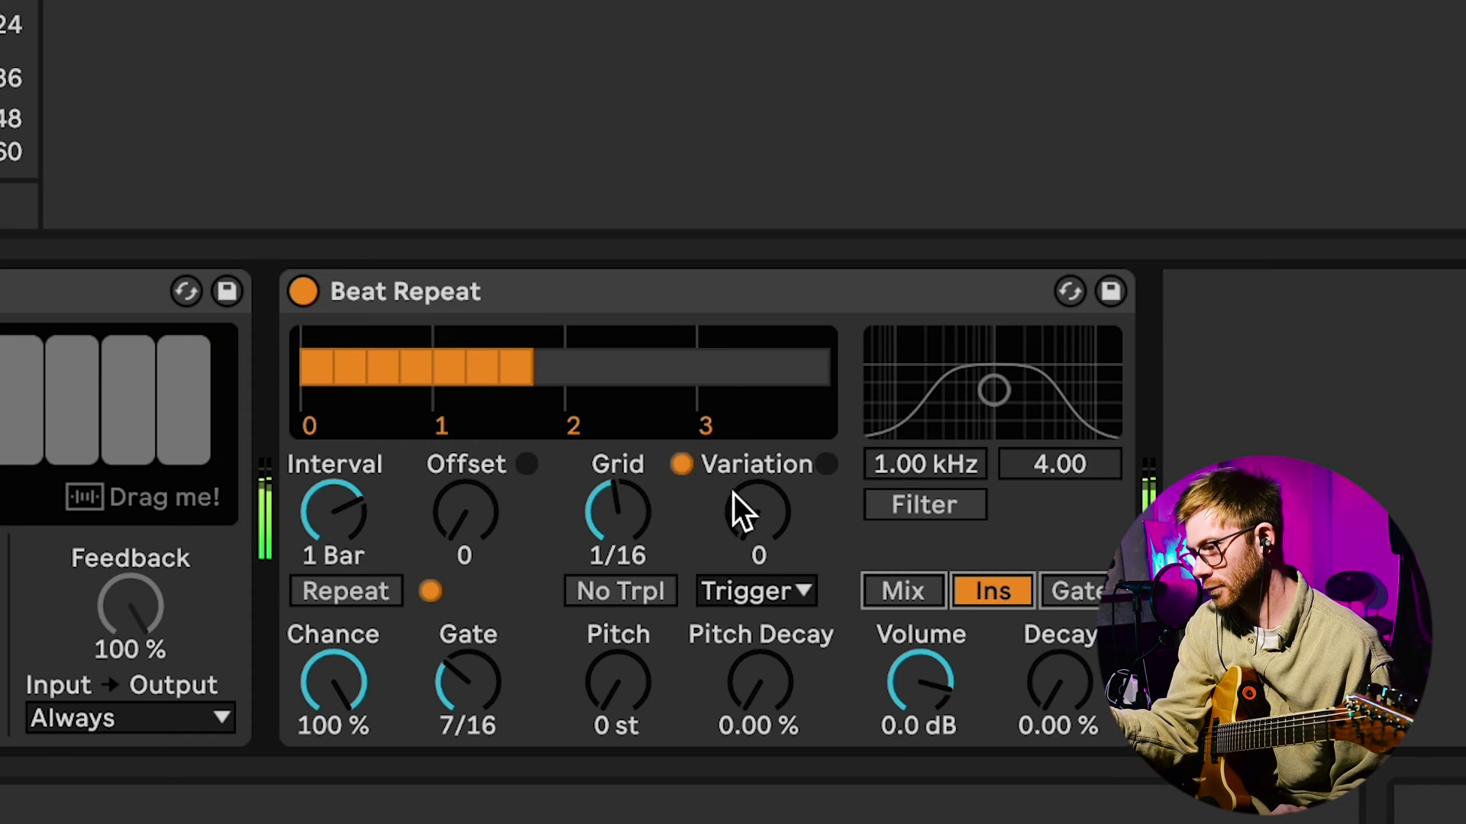
{"action": "mouse_move", "coordinate": [733, 511]}
{"action": "left_mouse_down"}
{"action": "mouse_move", "coordinate": [731, 481]}
{"action": "mouse_move", "coordinate": [718, 515]}
{"action": "left_mouse_up"}
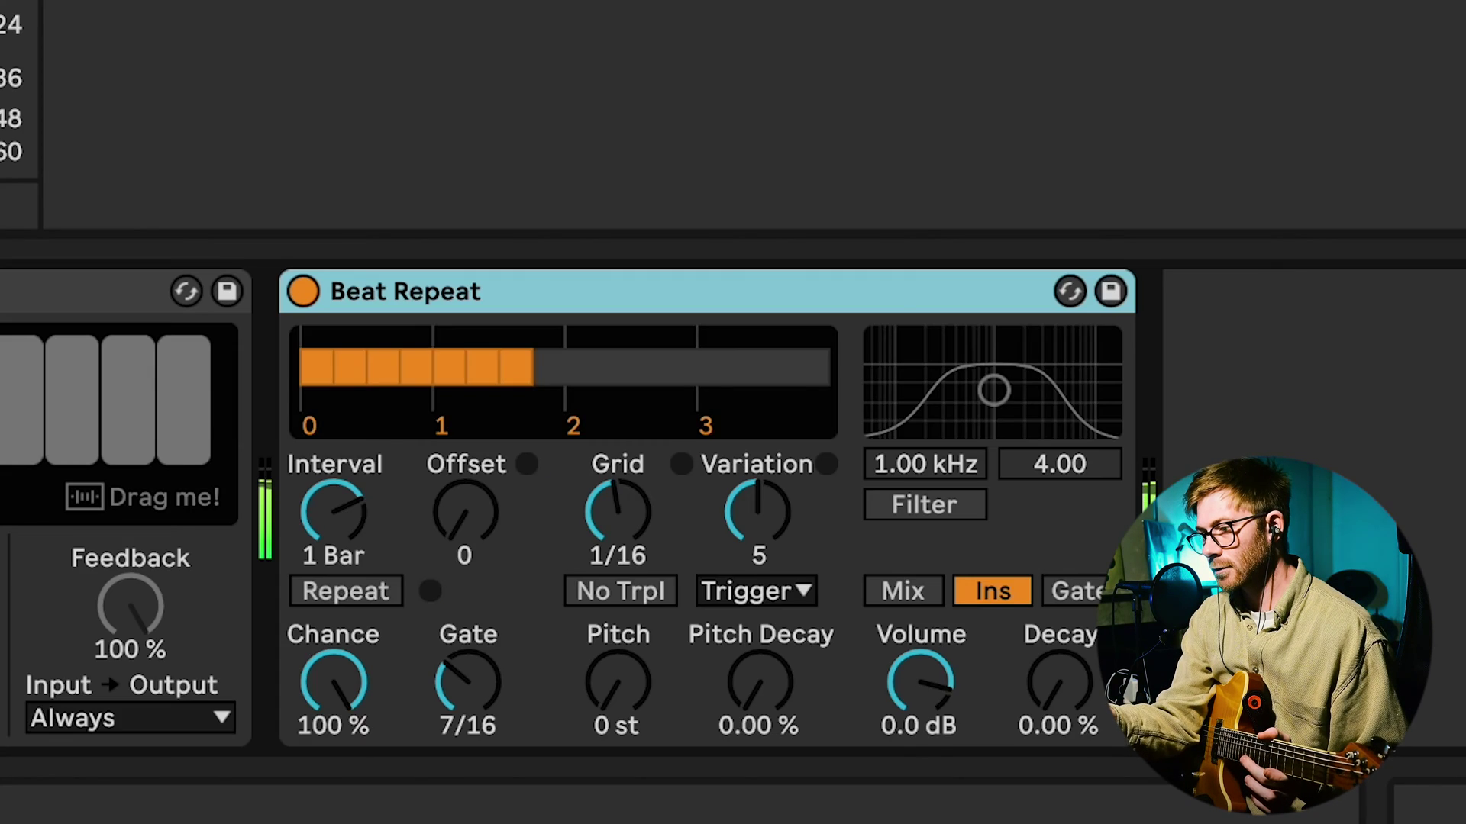
{"action": "left_click_drag", "start_coordinate": [3, 524], "coordinate": [263, 527]}
{"action": "left_click_drag", "start_coordinate": [1079, 632], "coordinate": [1080, 601]}
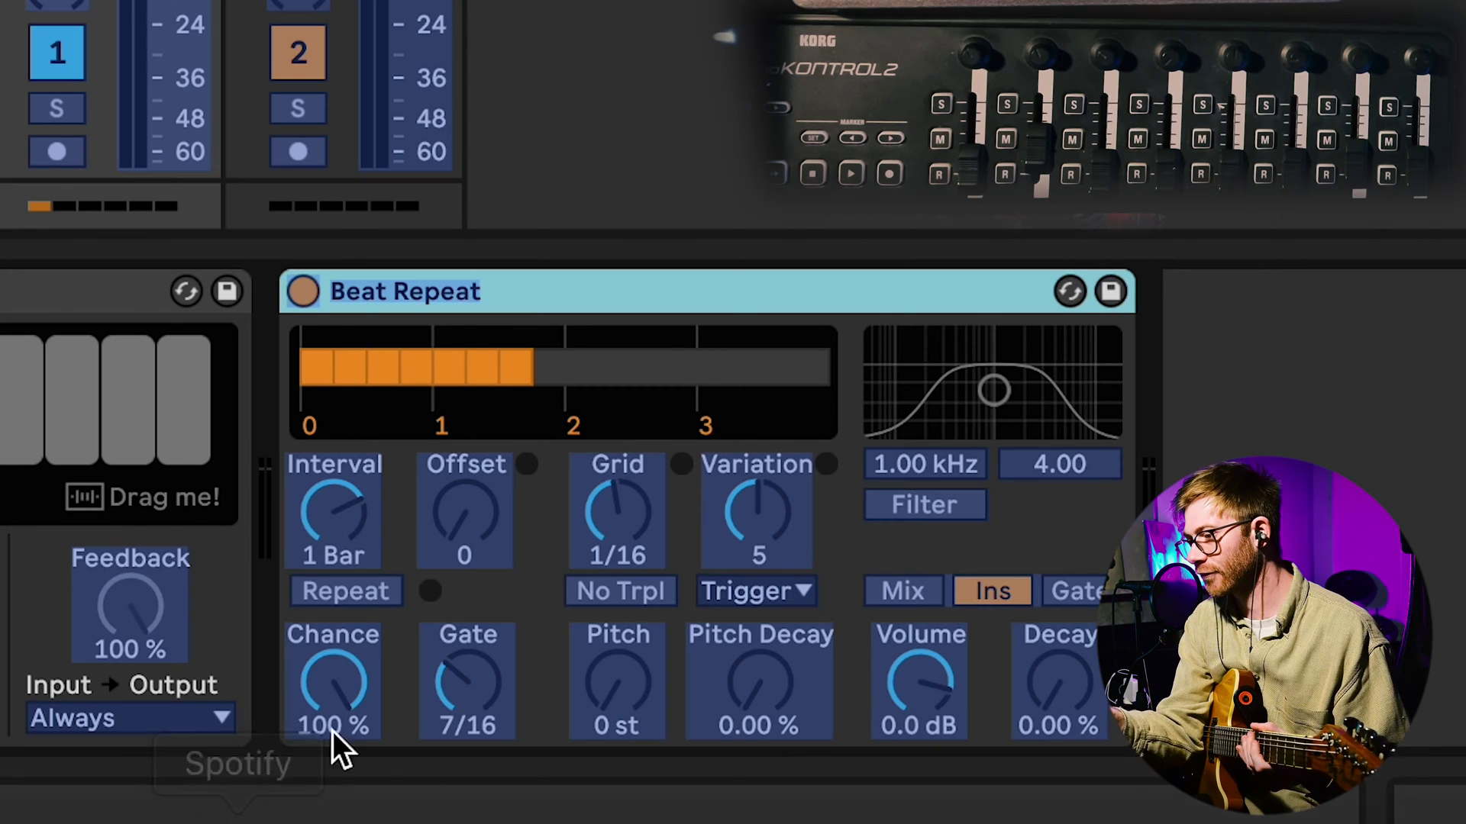
Map Beat Repeat's Repeat switch and Grid amount to hardware controls, then lower Chance to 0 %
{"action": "key", "text": "ctrl+m"}
{"action": "left_click", "coordinate": [342, 597]}
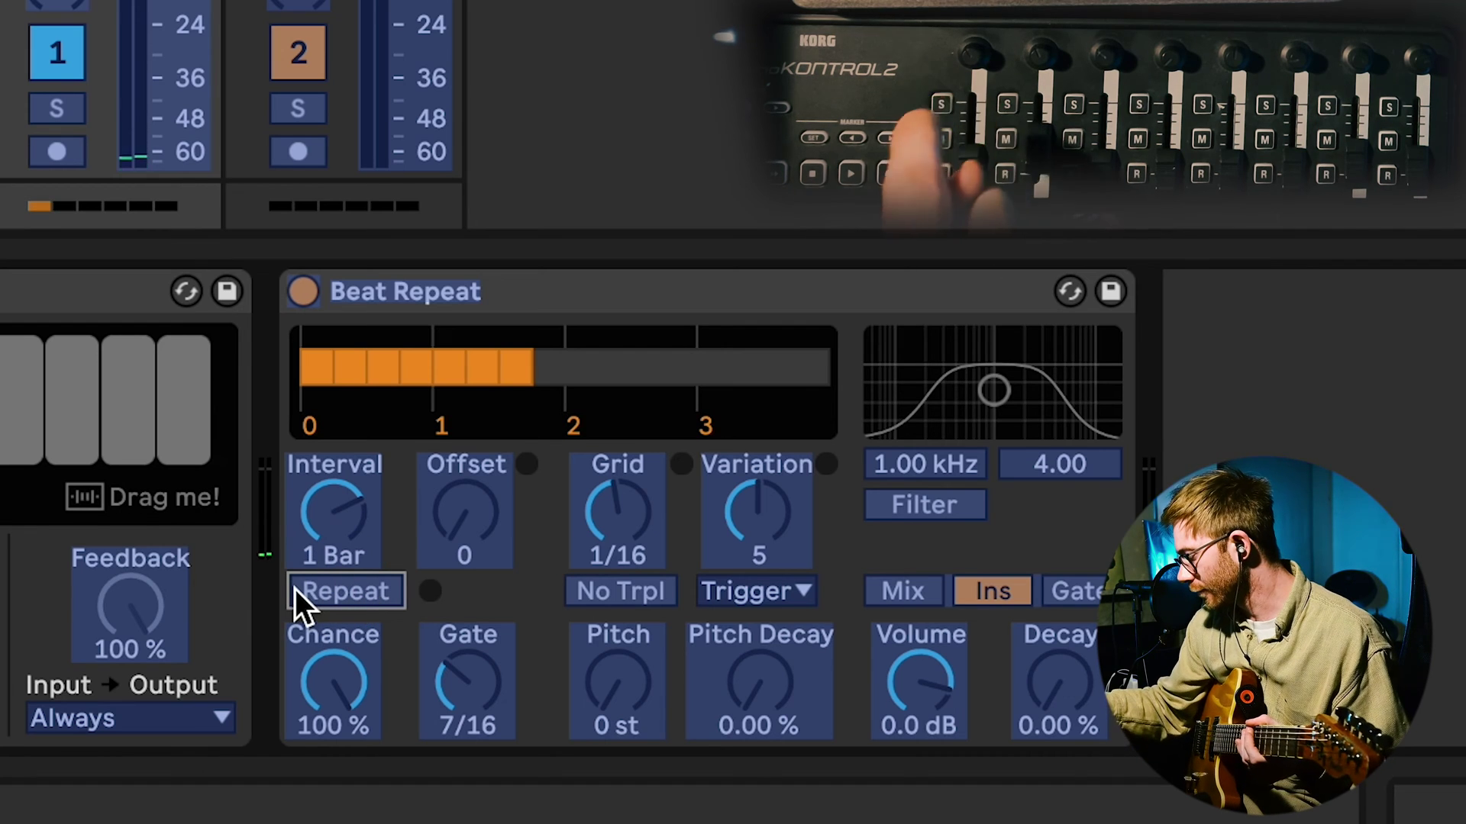
{"action": "left_click", "coordinate": [633, 531]}
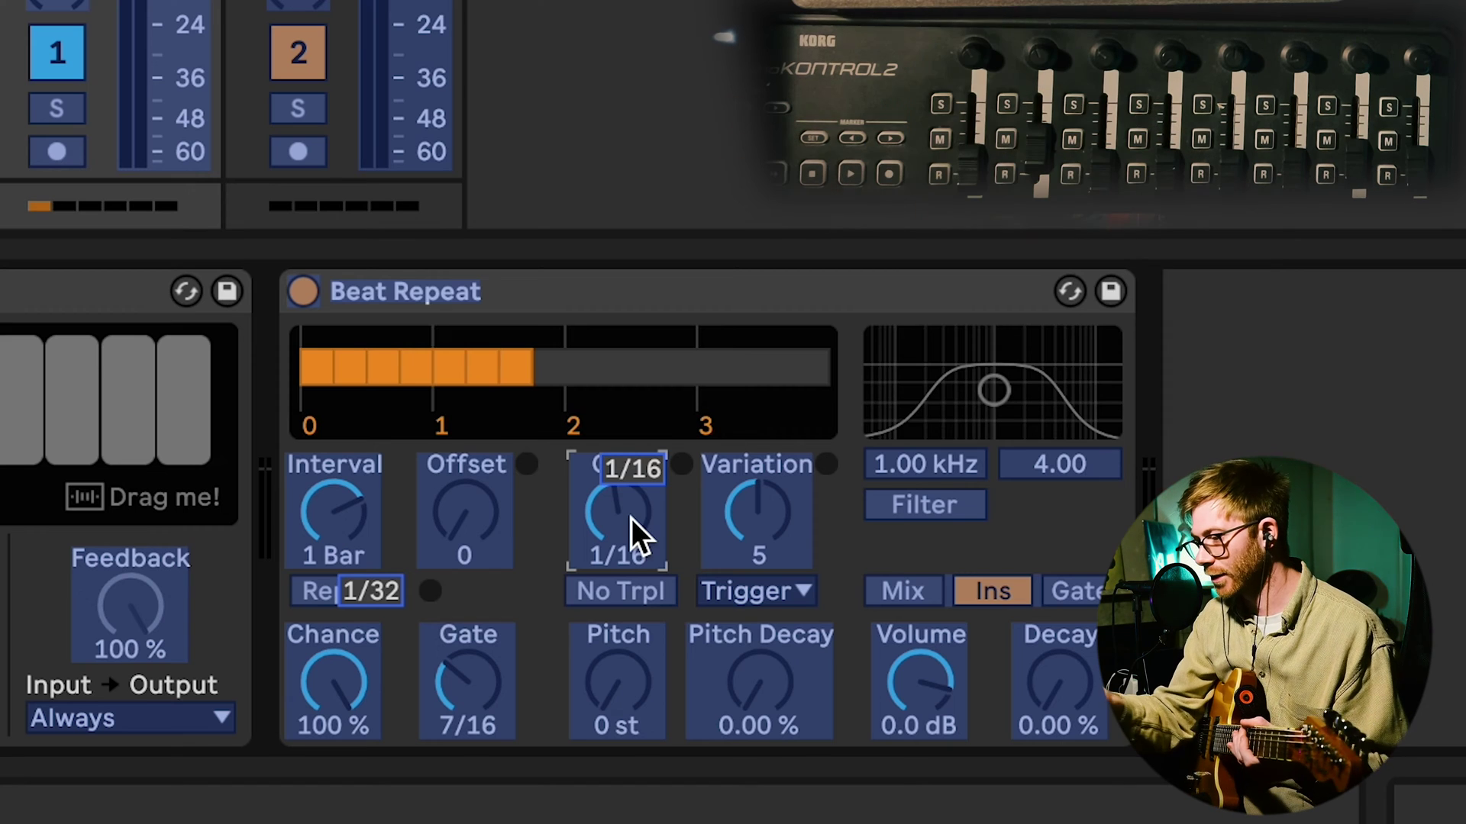
{"action": "key", "text": "ctrl+m"}
{"action": "left_click_drag", "start_coordinate": [364, 682], "coordinate": [367, 687]}
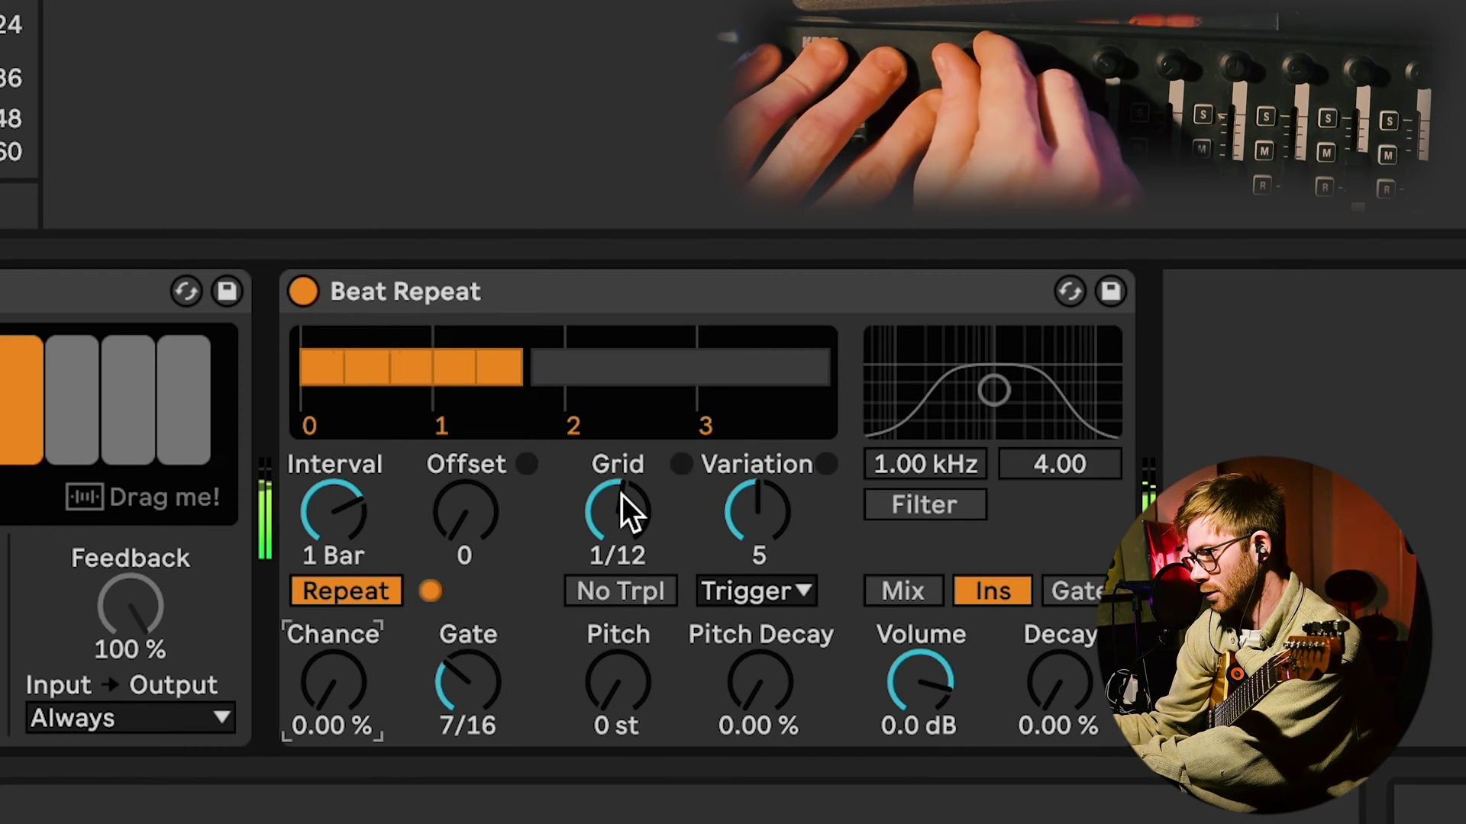
Reset Beat Repeat's Variation to 0, raise Pitch Decay to about 59.5 %, and check the controller mappings
{"action": "left_click", "coordinate": [746, 563]}
{"action": "key", "text": "Delete"}
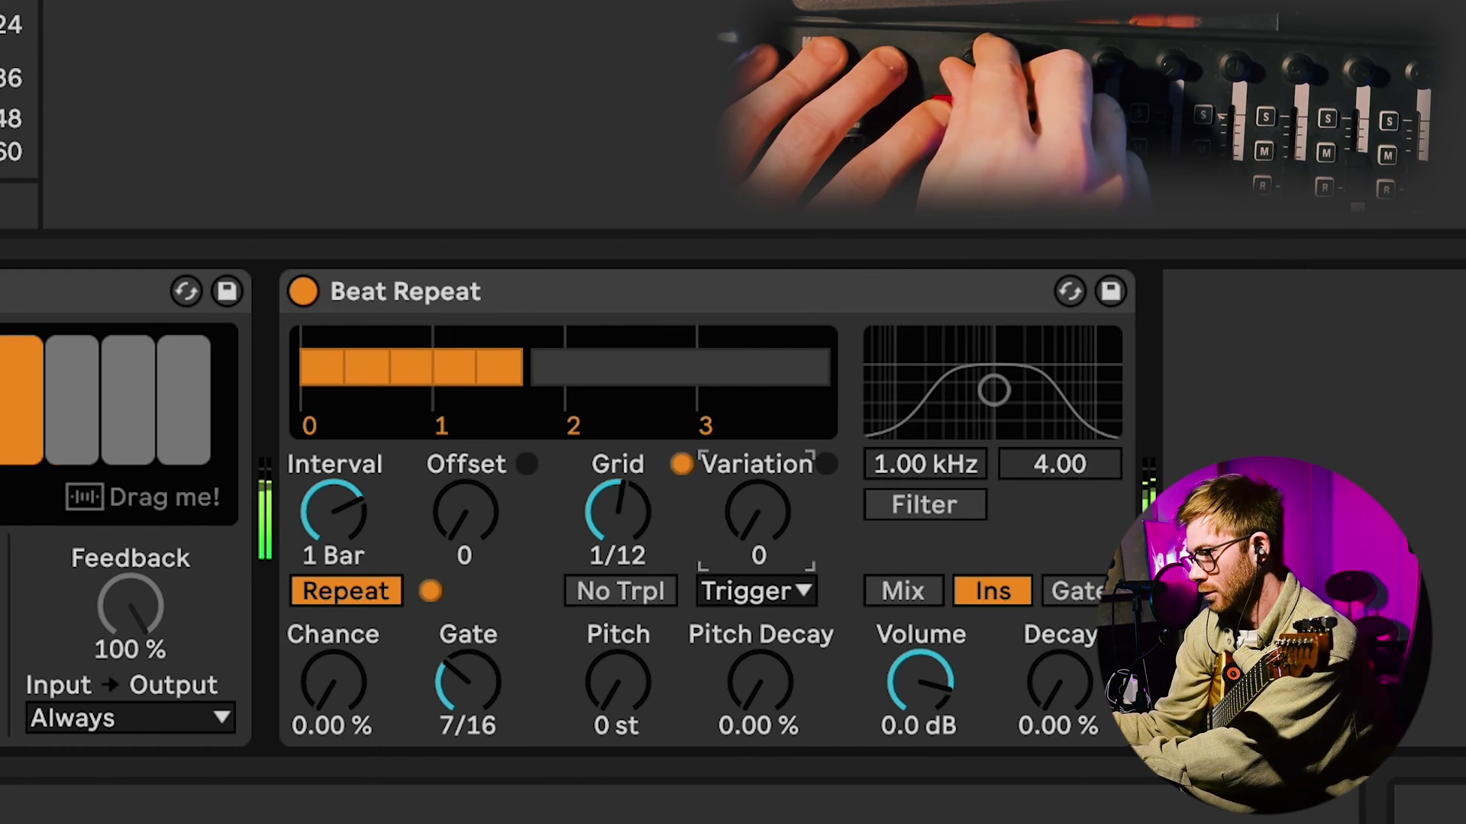
{"action": "left_click_drag", "start_coordinate": [775, 745], "coordinate": [811, 697]}
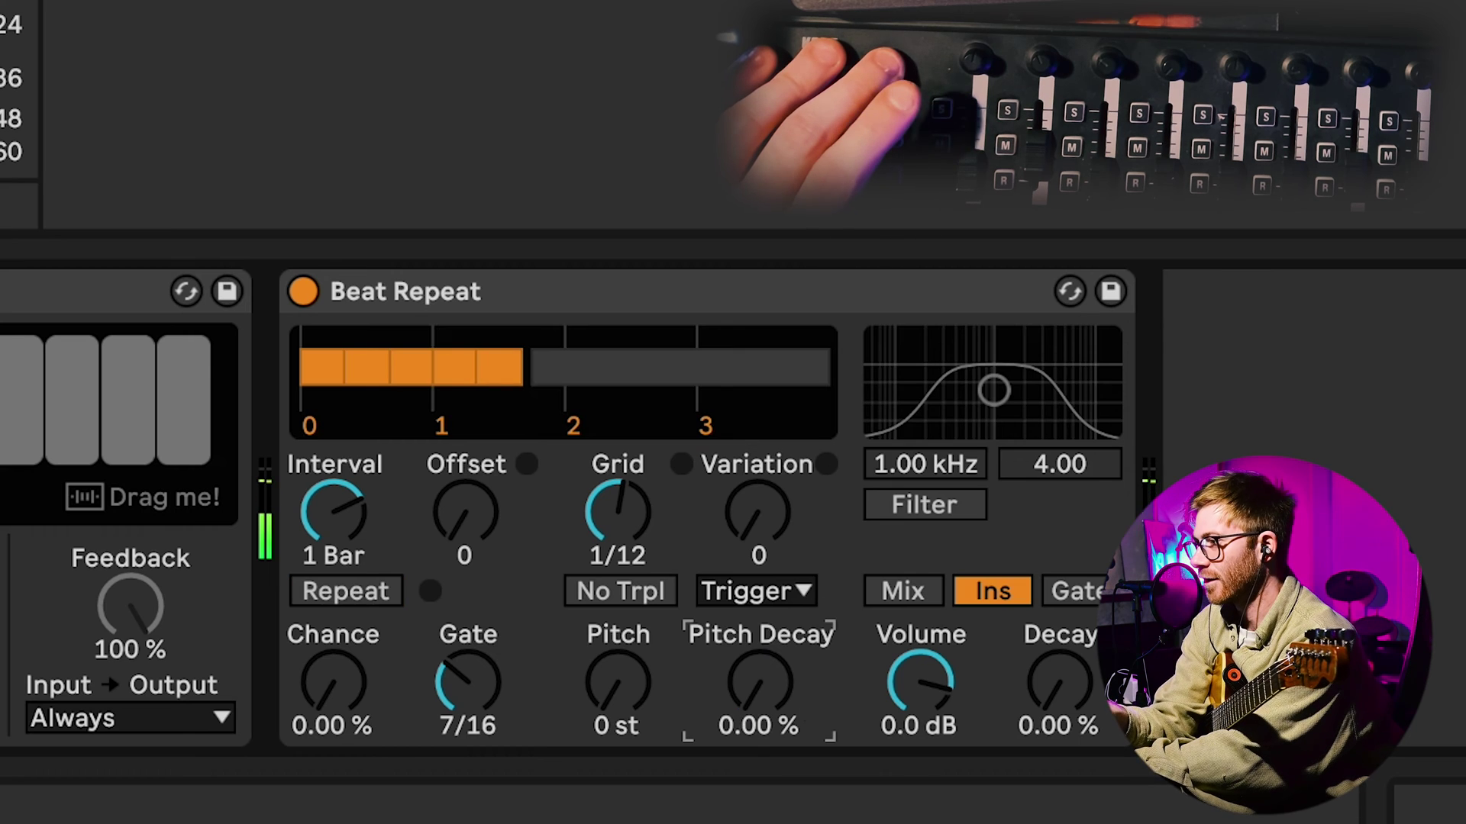
{"action": "key", "text": "ctrl+m"}
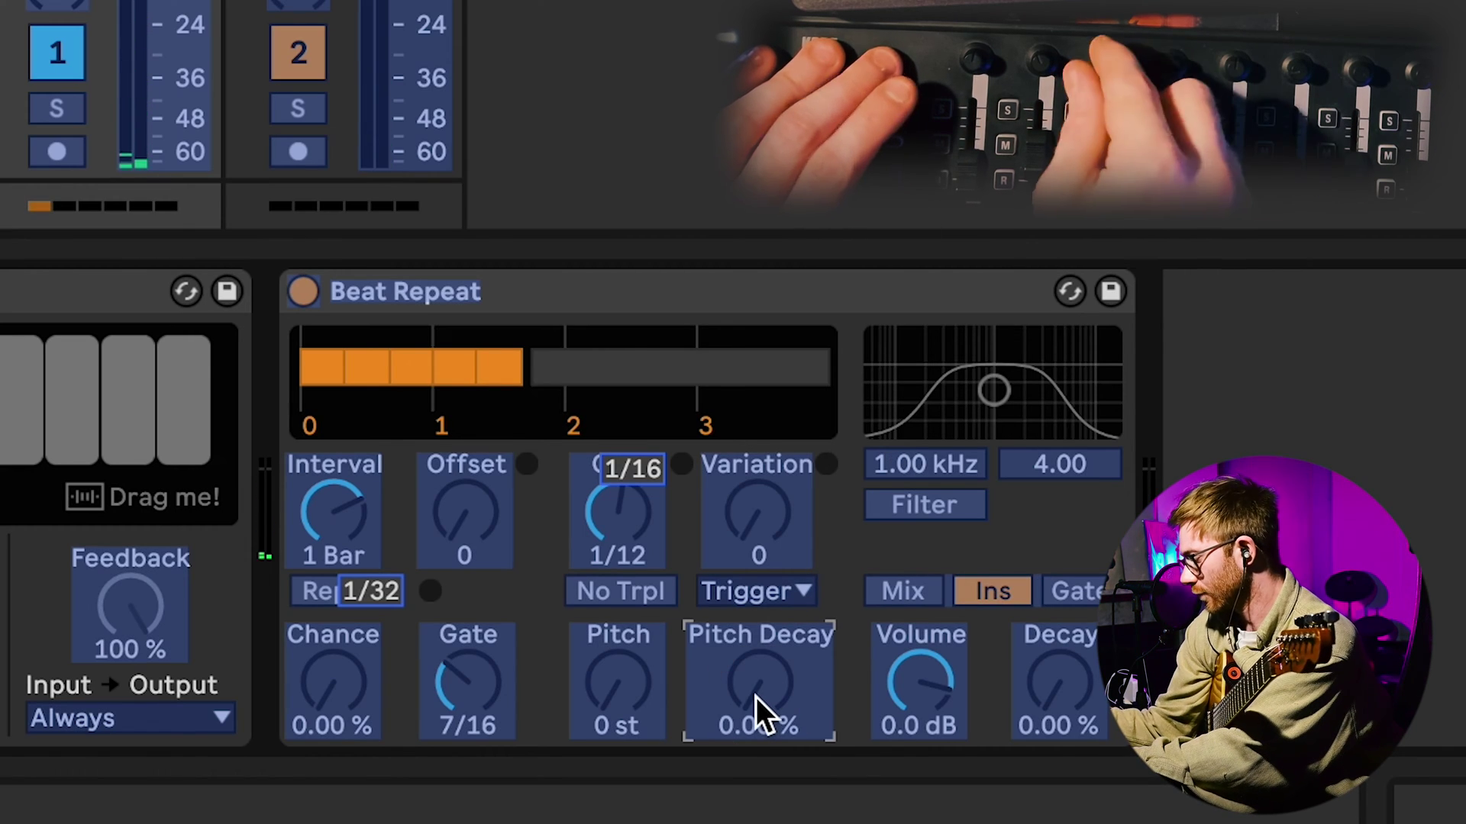
{"action": "key", "text": "ctrl+m"}
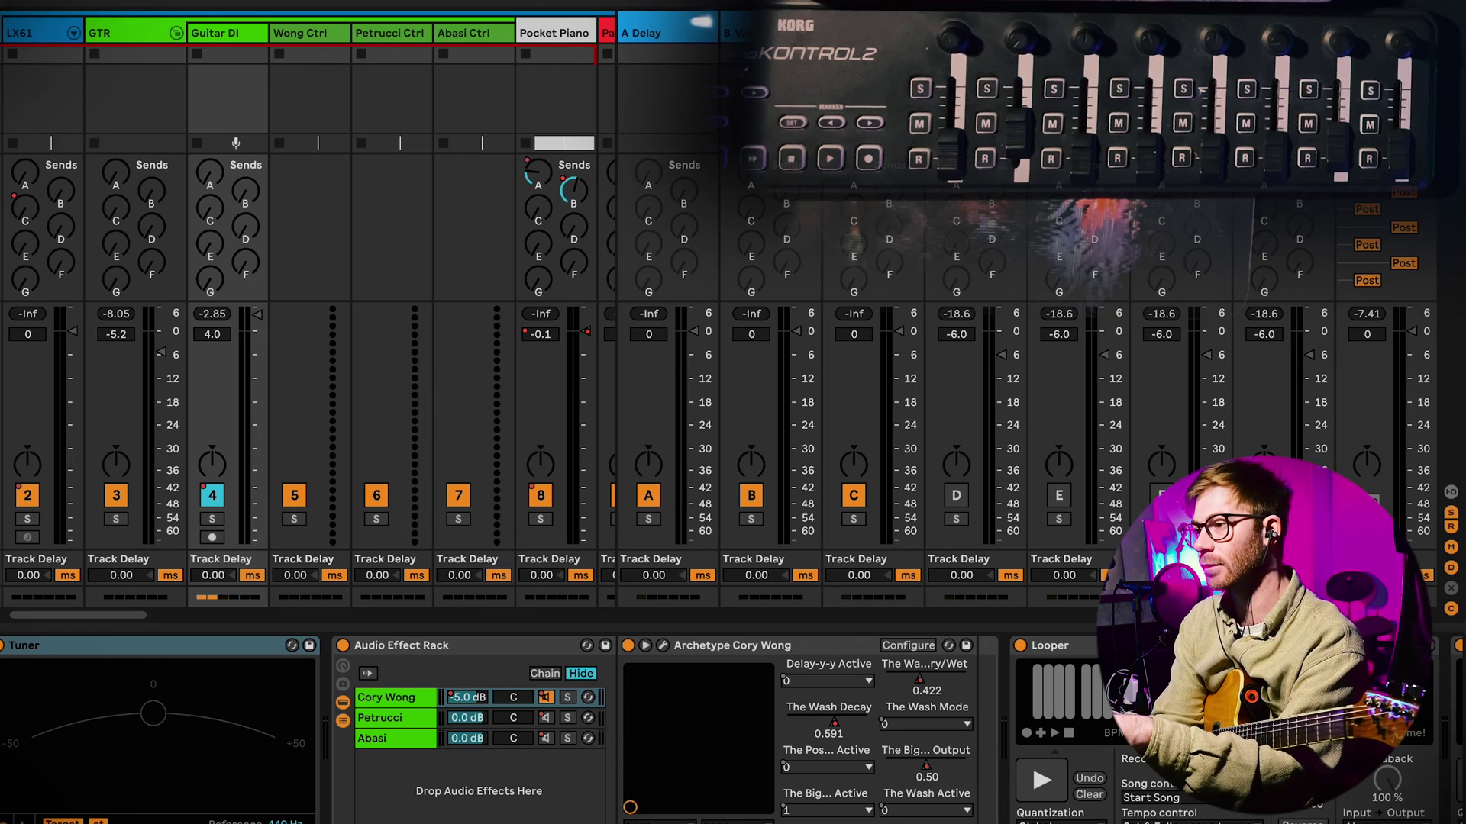
Switch to Arrangement View, scroll to the Guitar DI track, and keep its automation device set to Mixer
{"action": "key", "text": "Tab"}
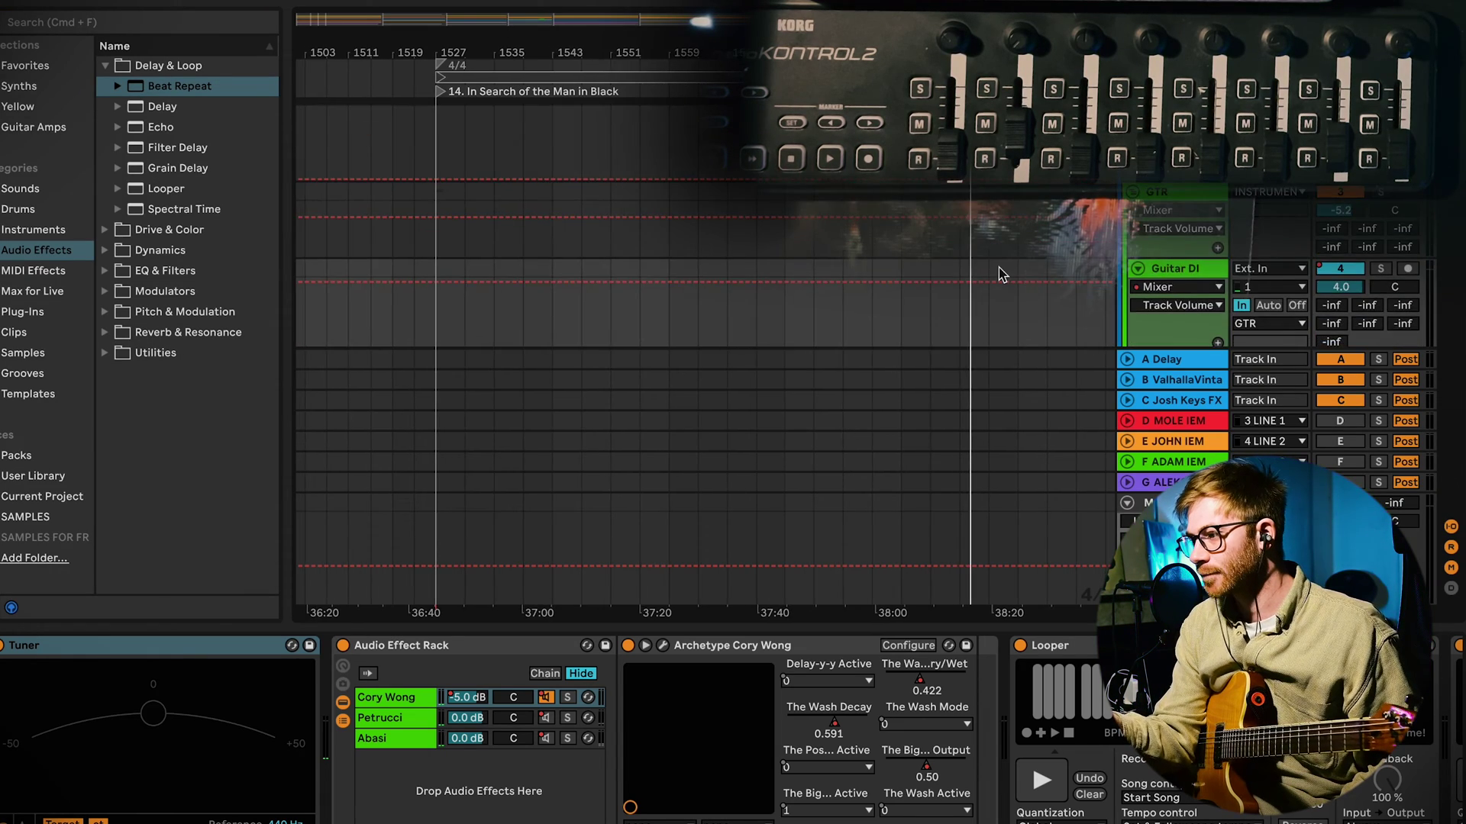
{"action": "scroll", "coordinate": [998, 269], "scroll_direction": "down", "scroll_amount": 4}
{"action": "scroll", "coordinate": [998, 269], "scroll_direction": "right", "scroll_amount": 2}
{"action": "left_click", "coordinate": [1187, 241]}
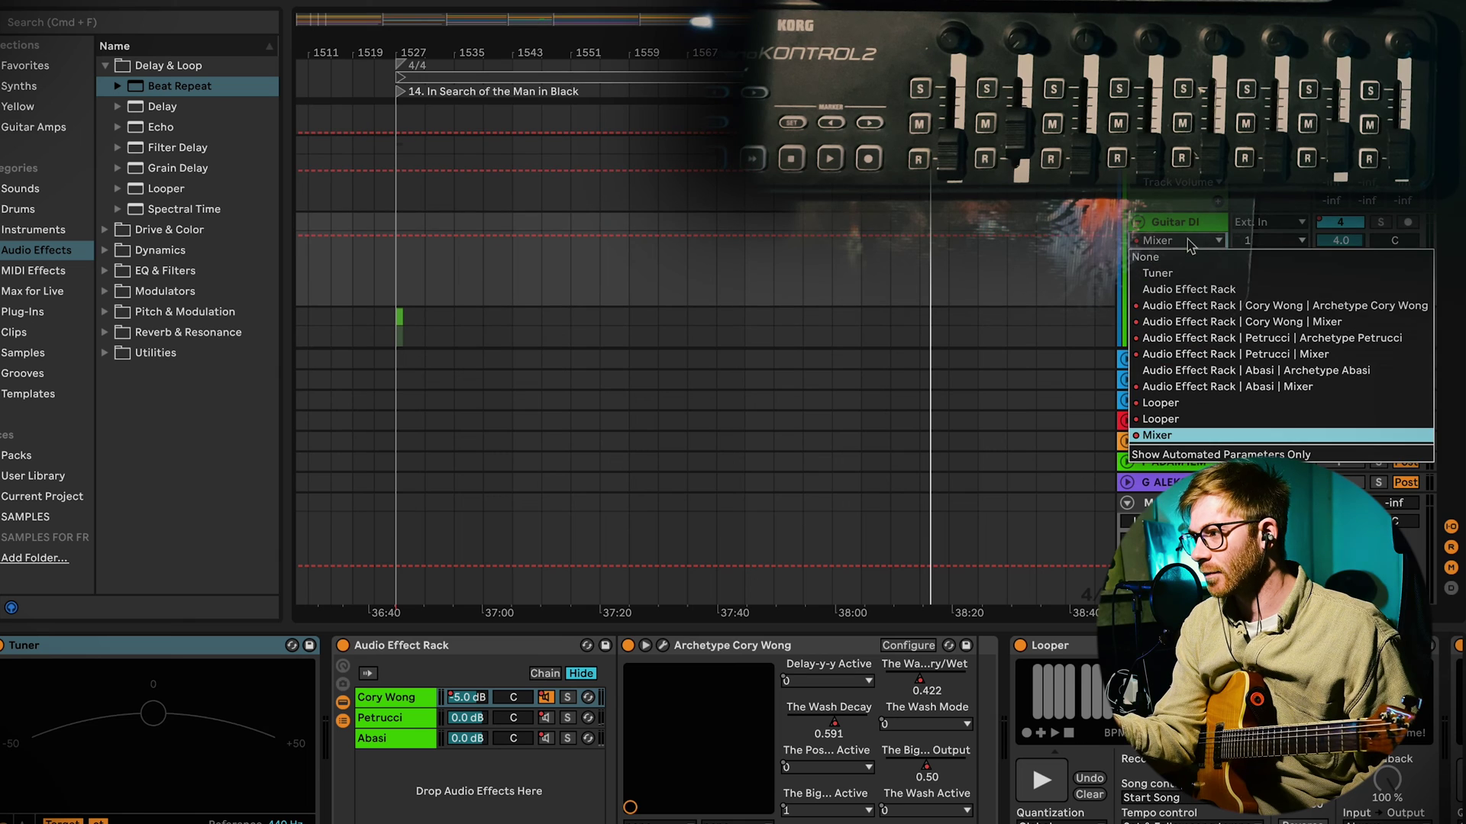
{"action": "left_click", "coordinate": [1176, 228]}
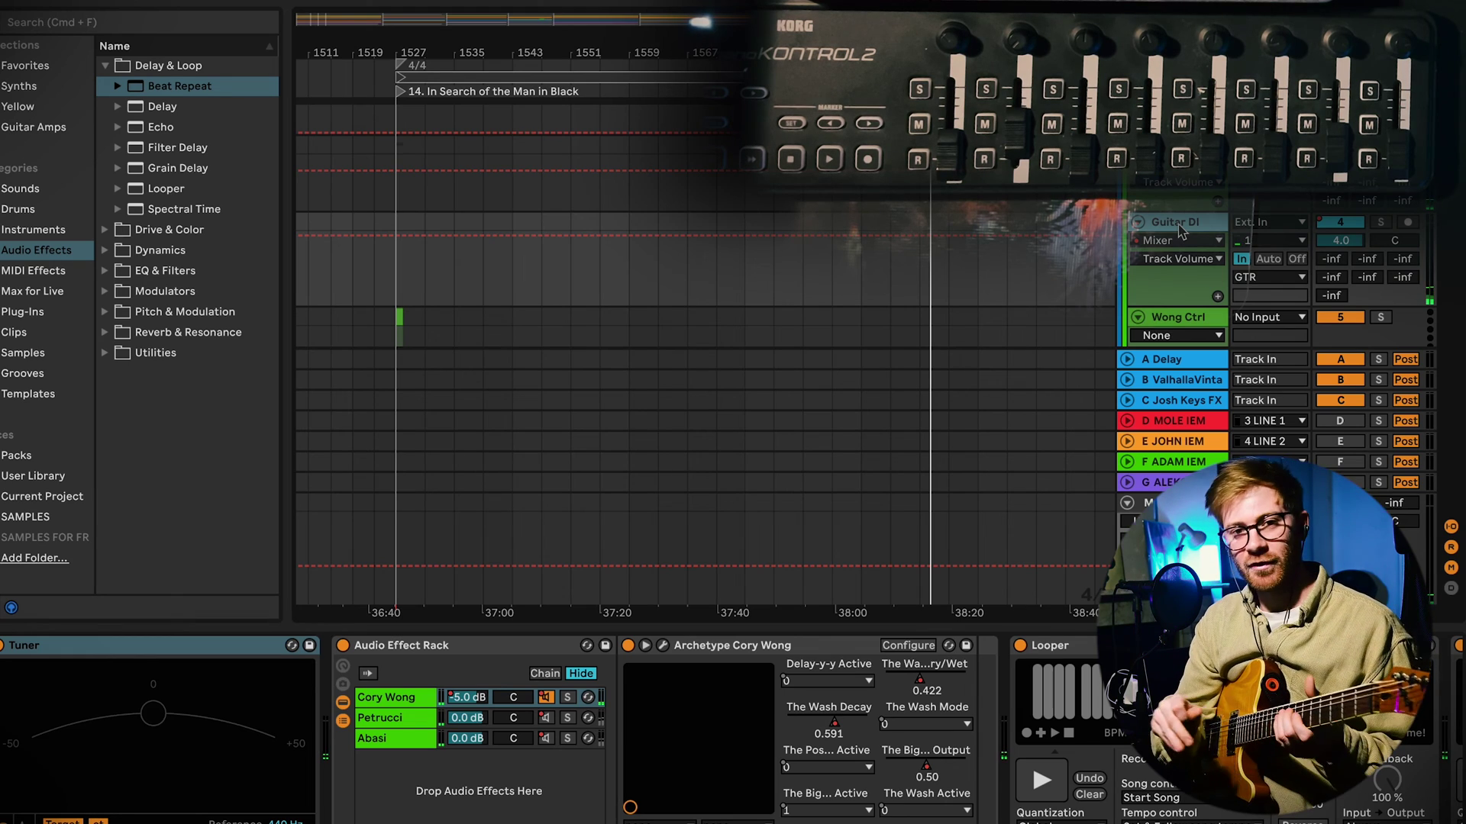
Pick the Looper device in the Guitar DI automation lane and display its State envelope
{"action": "scroll", "coordinate": [1181, 231], "scroll_direction": "down", "scroll_amount": 3}
{"action": "scroll", "coordinate": [840, 293], "scroll_direction": "right", "scroll_amount": 2}
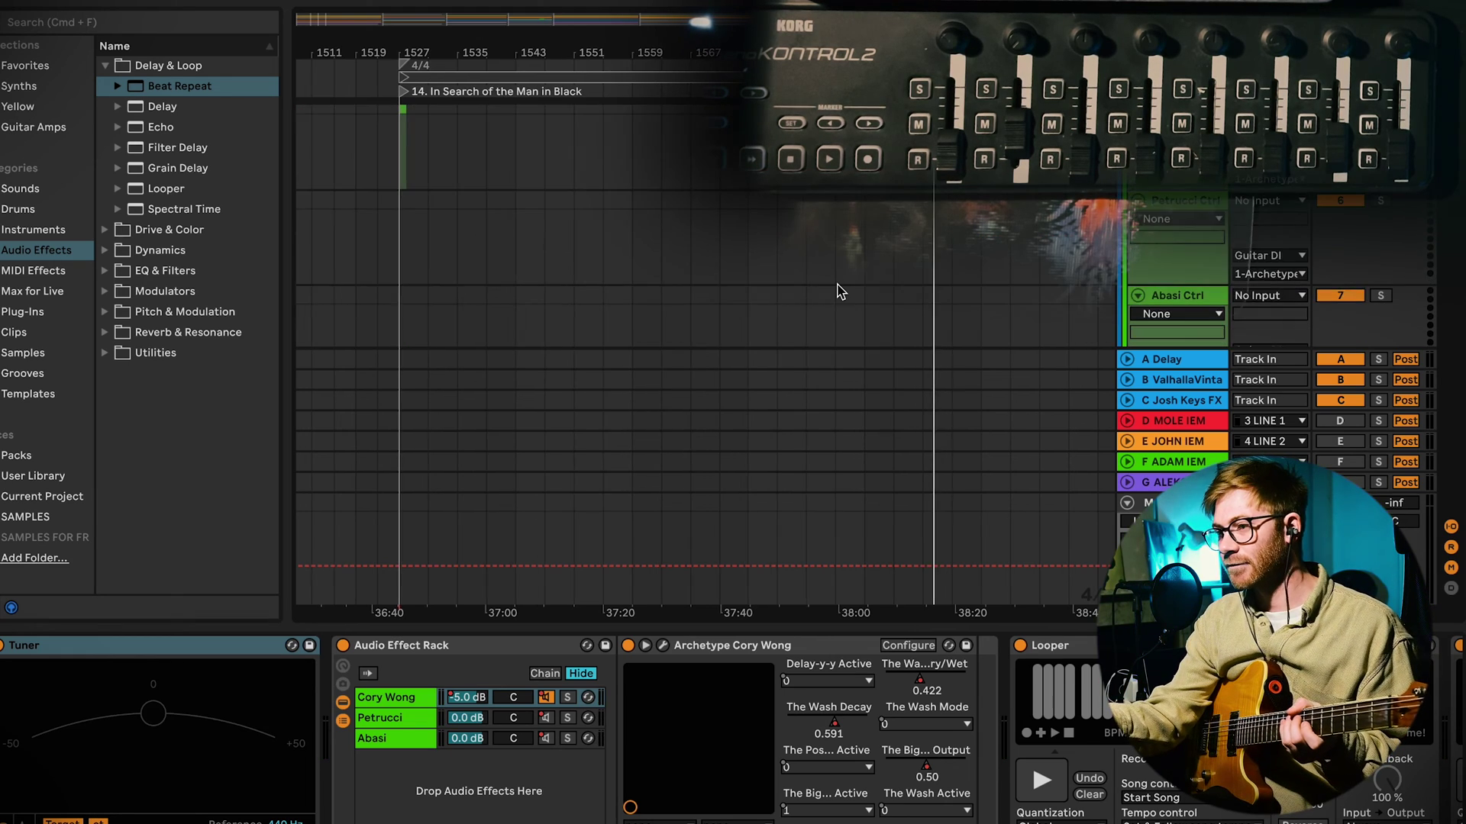
{"action": "scroll", "coordinate": [839, 292], "scroll_direction": "up", "scroll_amount": 2}
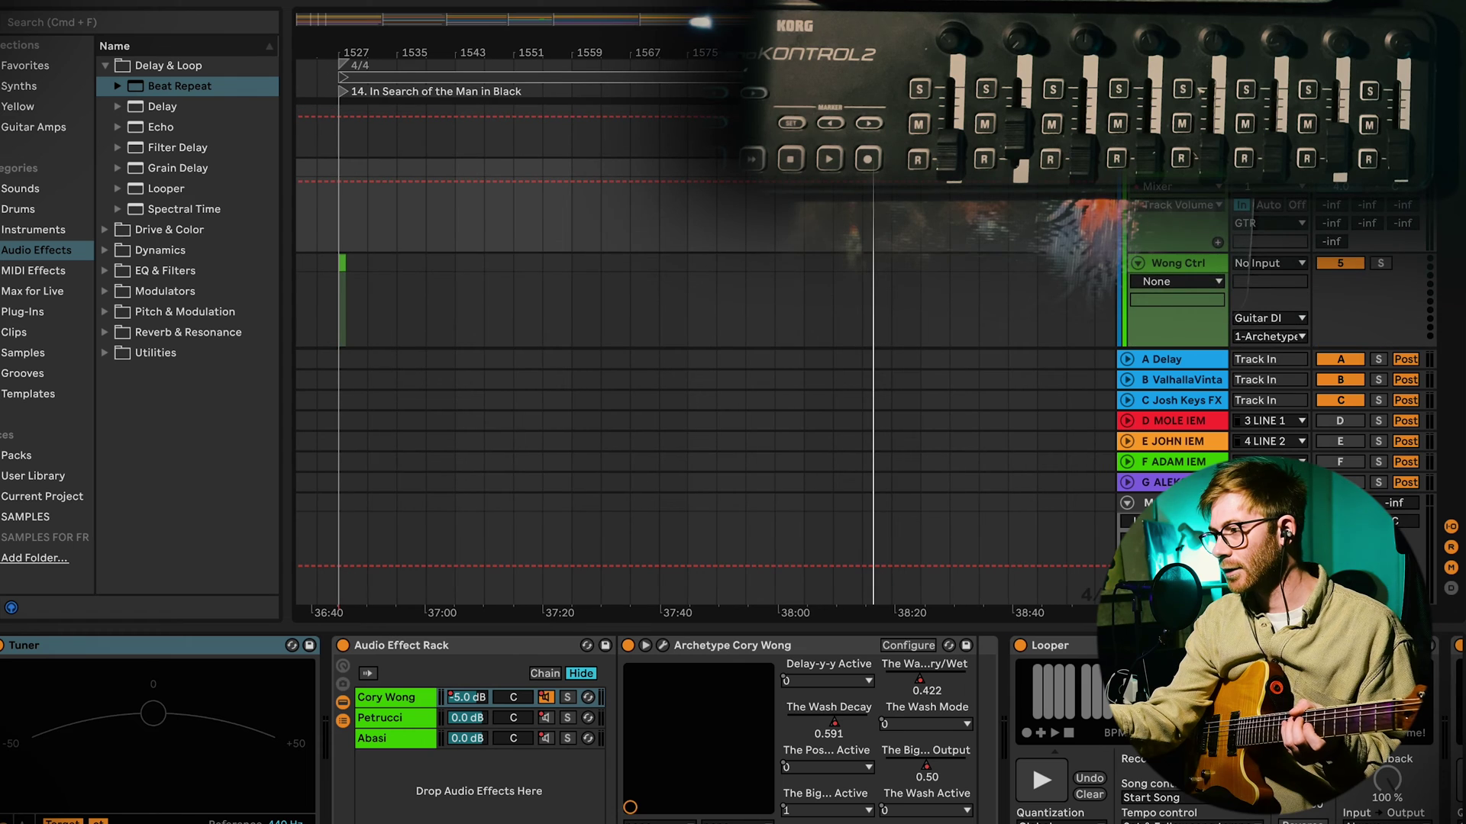
{"action": "left_click", "coordinate": [1165, 204]}
{"action": "left_click", "coordinate": [1168, 187]}
{"action": "left_click", "coordinate": [1168, 187]}
{"action": "left_click", "coordinate": [1172, 191]}
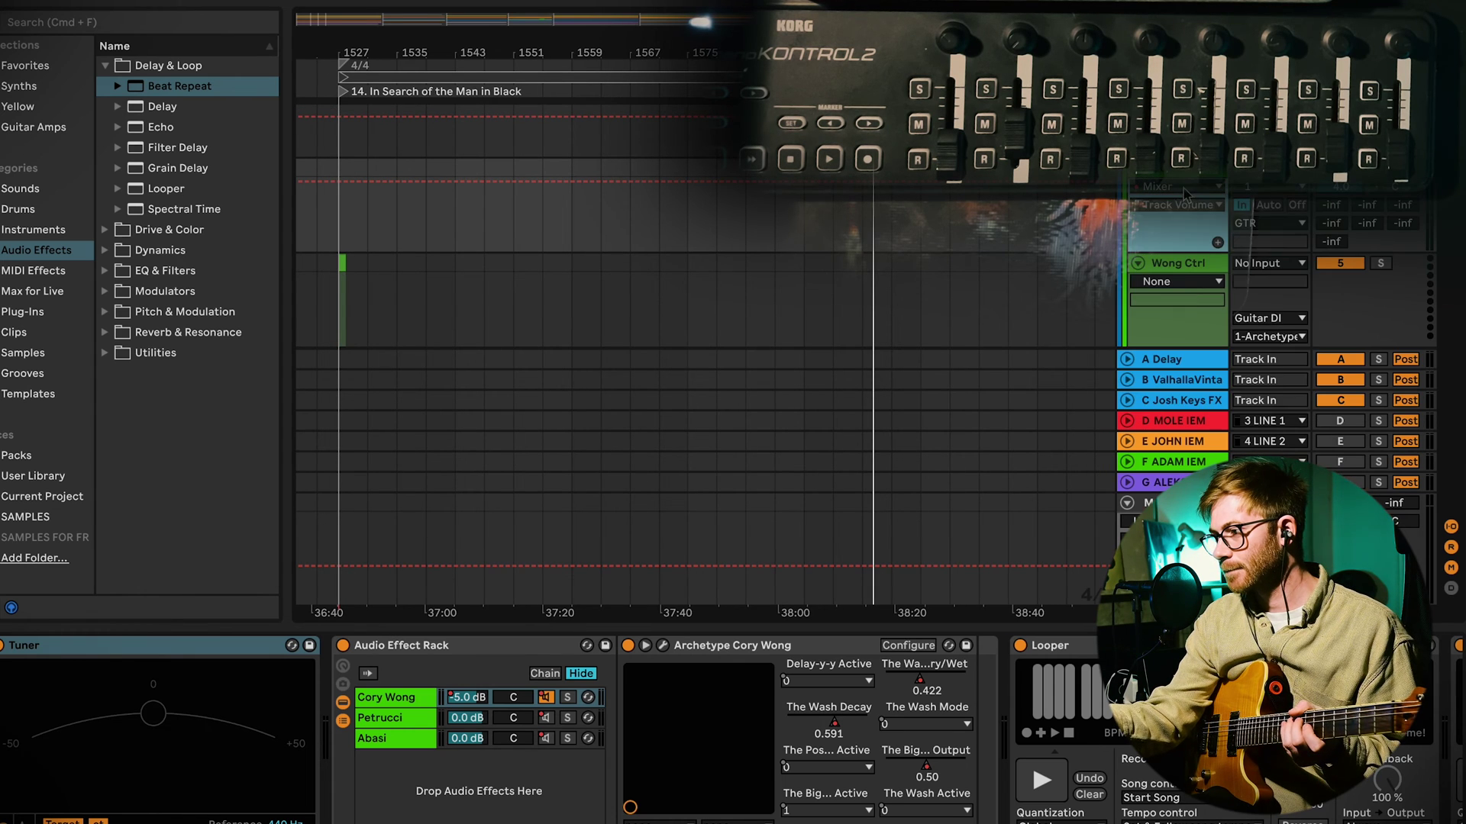
{"action": "left_click", "coordinate": [1178, 204]}
{"action": "left_click", "coordinate": [1180, 204]}
{"action": "left_click", "coordinate": [1168, 186]}
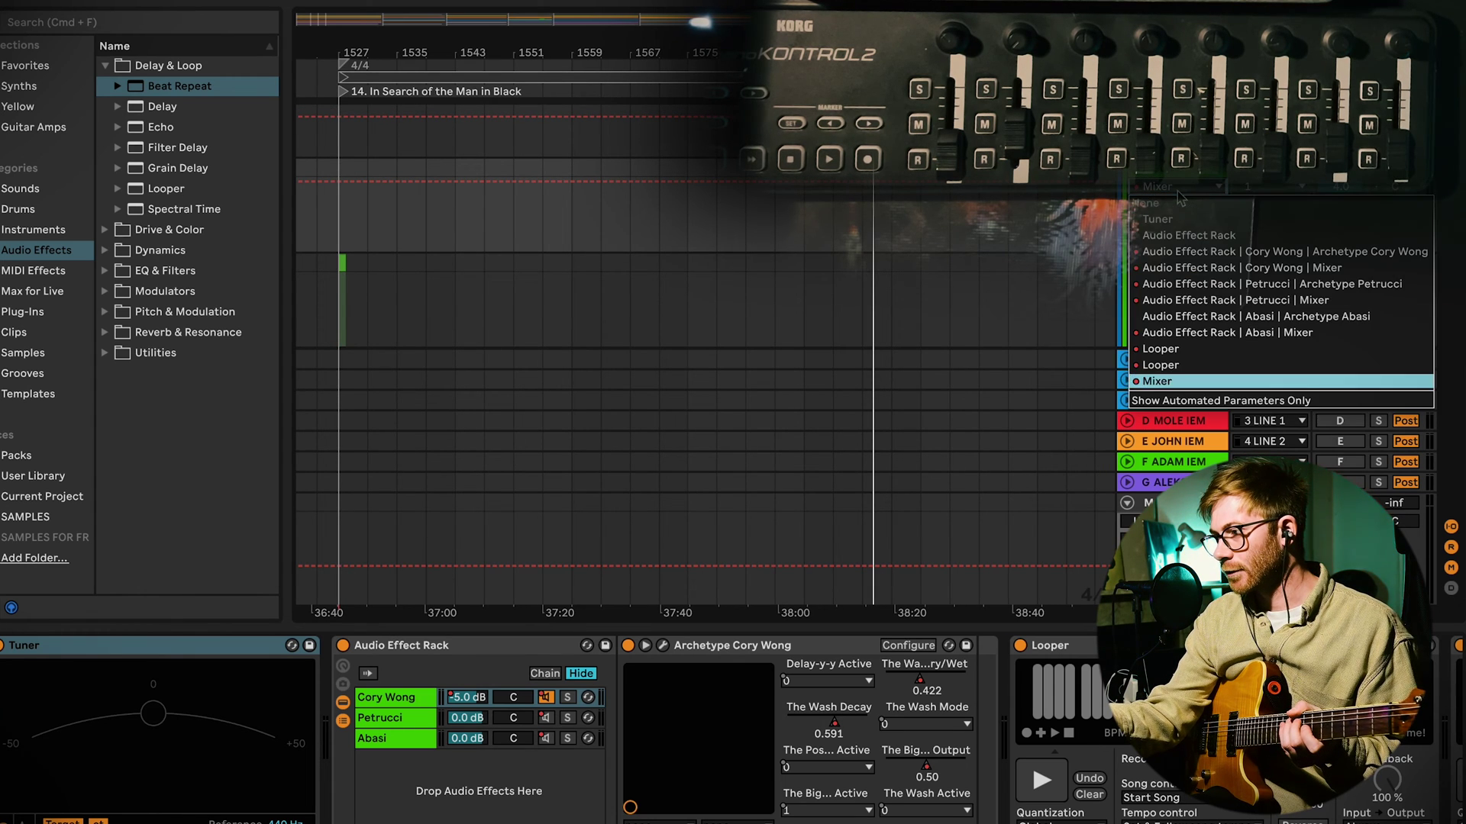
{"action": "left_click", "coordinate": [1173, 353]}
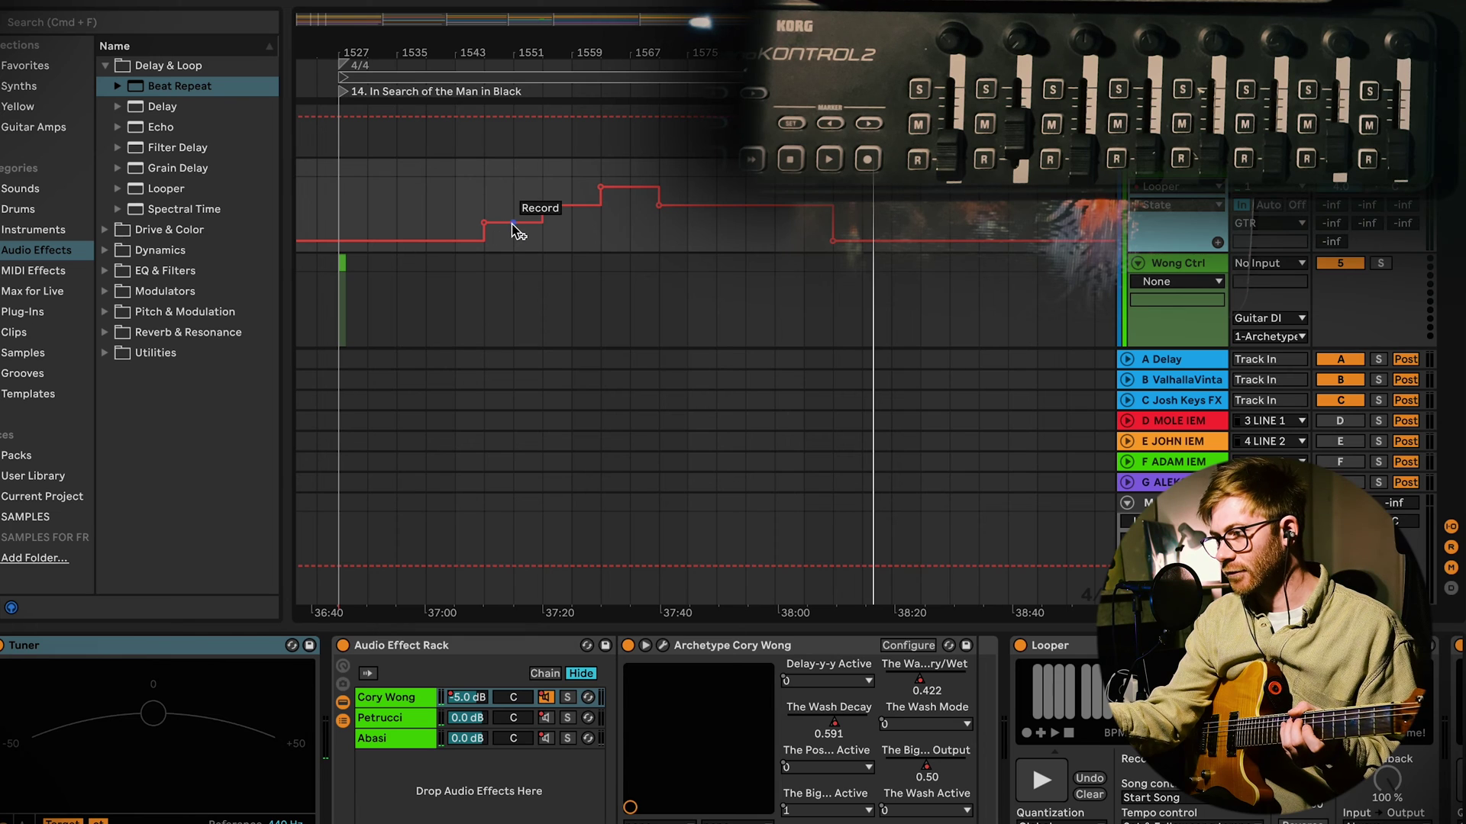